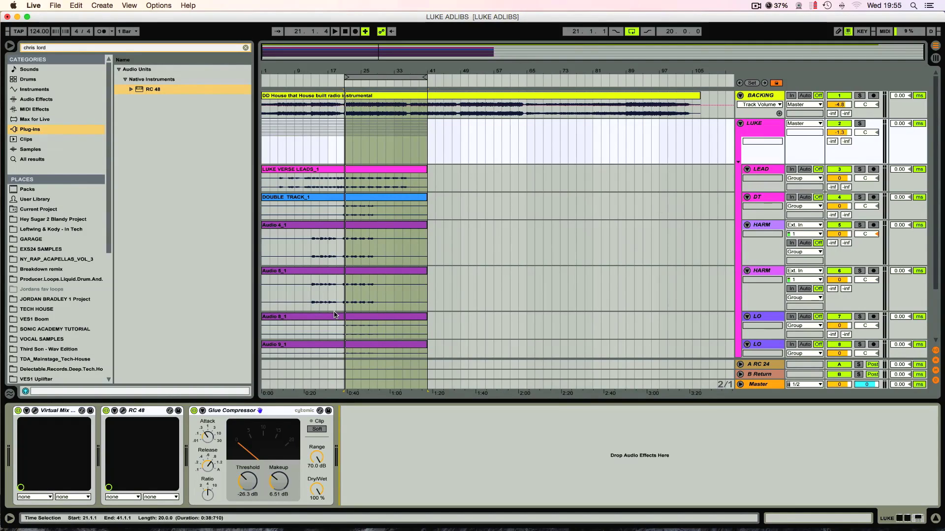
Open the RC 48 reverb's window on the vocal group, solo the group and start playback
{"action": "left_click", "coordinate": [123, 412]}
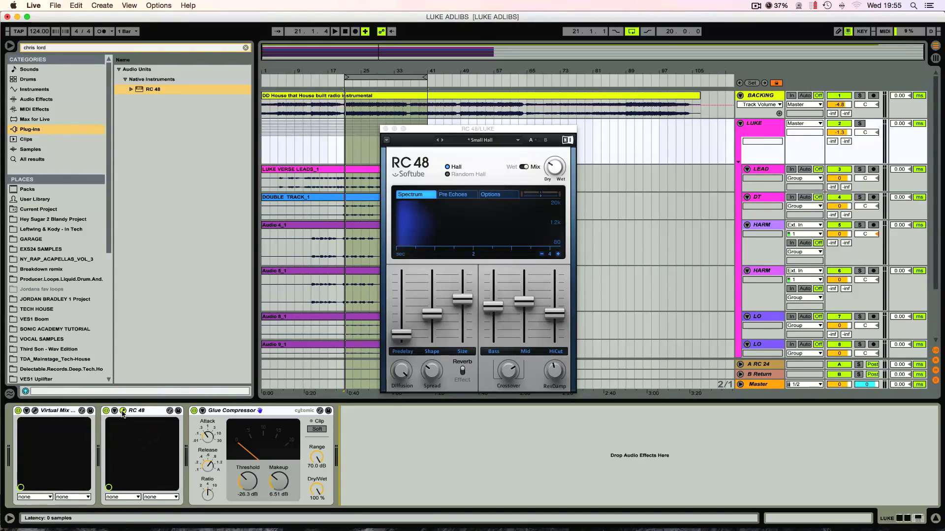
{"action": "left_click_drag", "start_coordinate": [415, 136], "coordinate": [480, 146]}
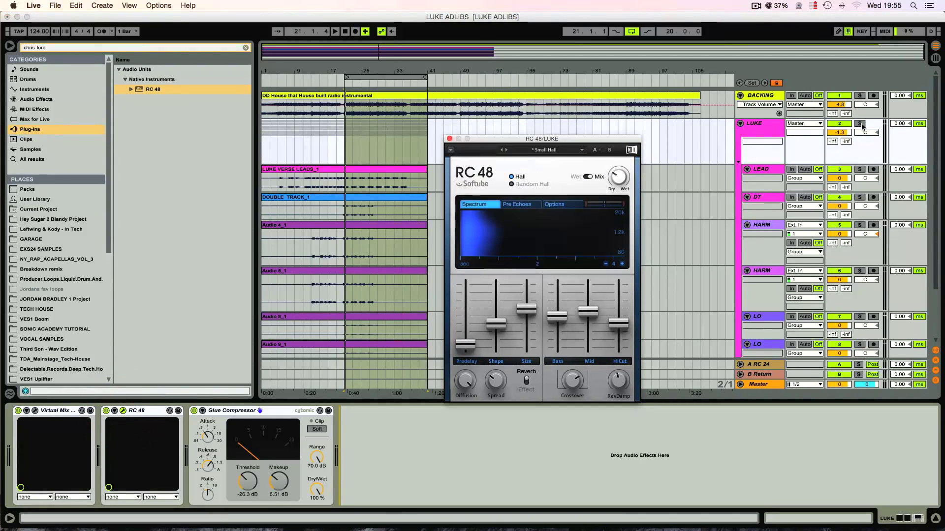
{"action": "left_click", "coordinate": [860, 123]}
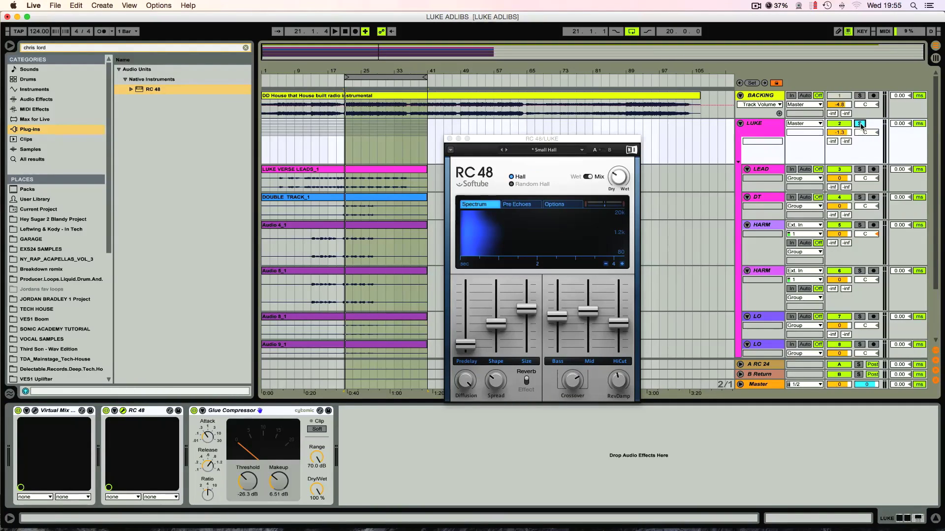
{"action": "key", "text": "space"}
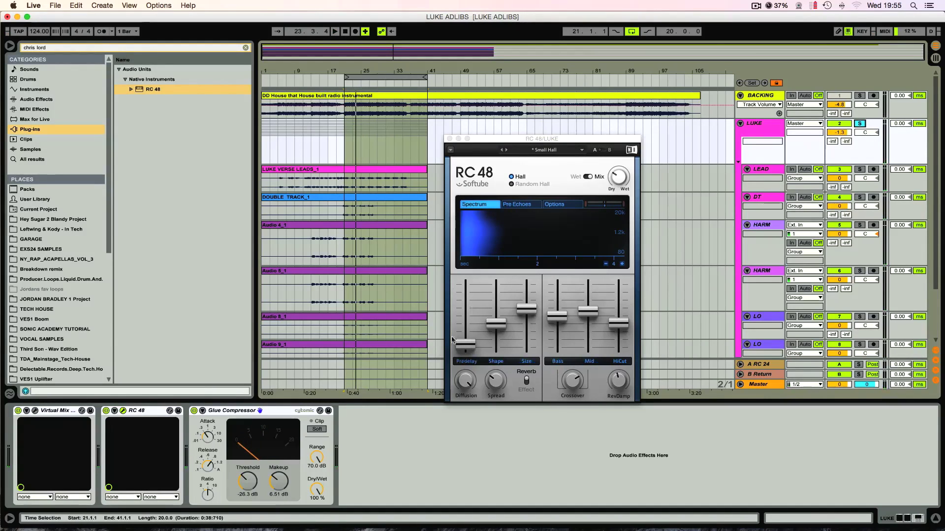
Lower the RC 48's Mid fader slightly, audition the soloed vocals and close the reverb's window
{"action": "left_click", "coordinate": [588, 314]}
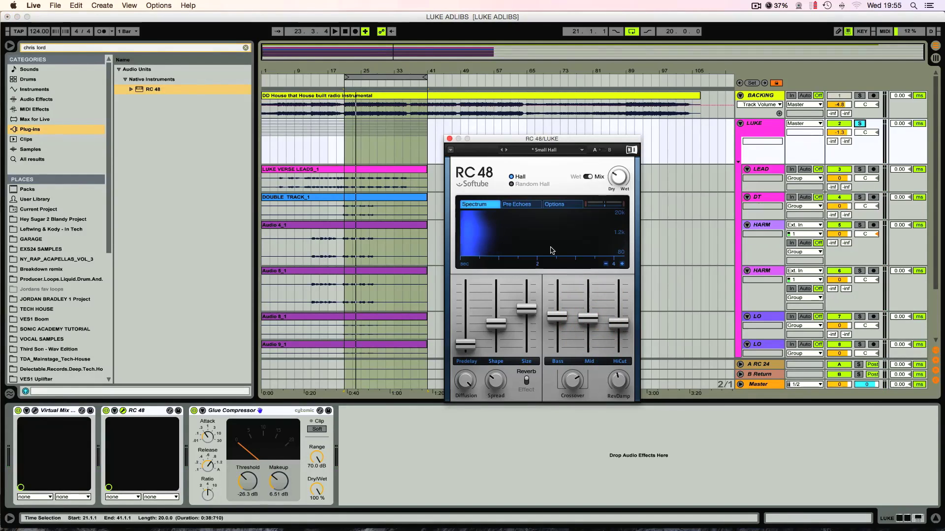
{"action": "key", "text": "space"}
{"action": "key", "text": "space"}
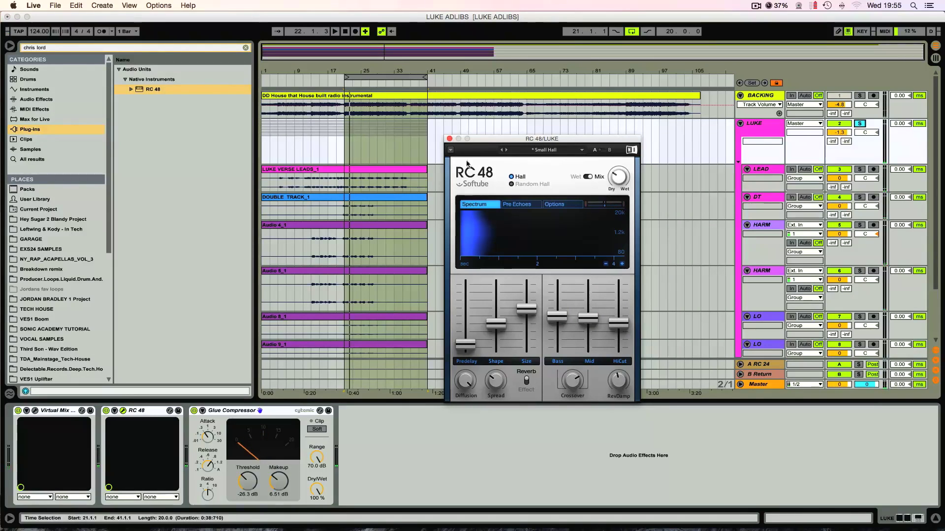
{"action": "left_click", "coordinate": [449, 138]}
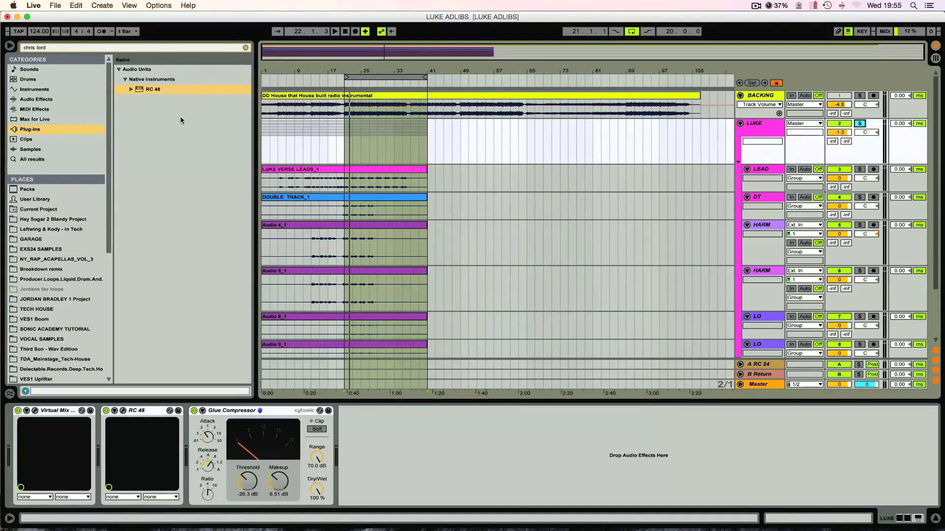
Clear the browser search and insert a Ping Pong Delay audio effect between RC 48 and Glue Compressor on the vocal group
{"action": "left_click", "coordinate": [246, 48]}
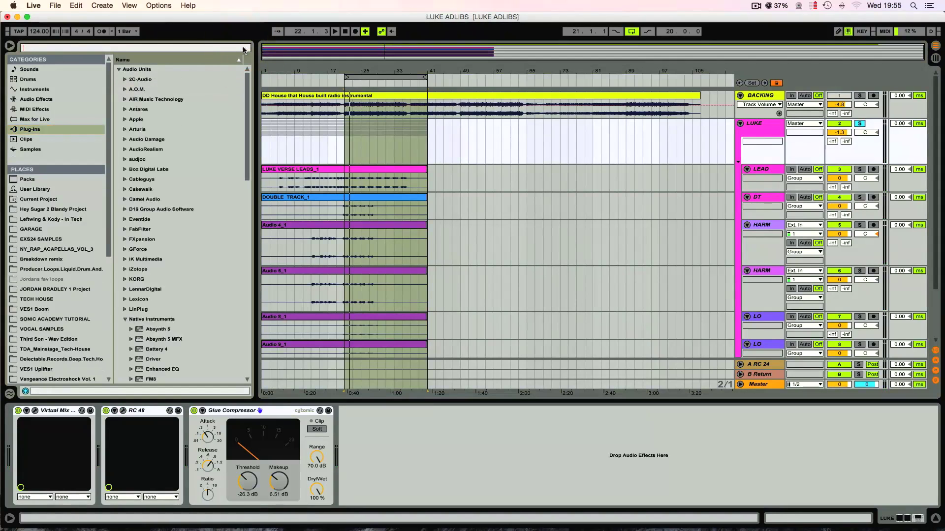
{"action": "left_click", "coordinate": [47, 100]}
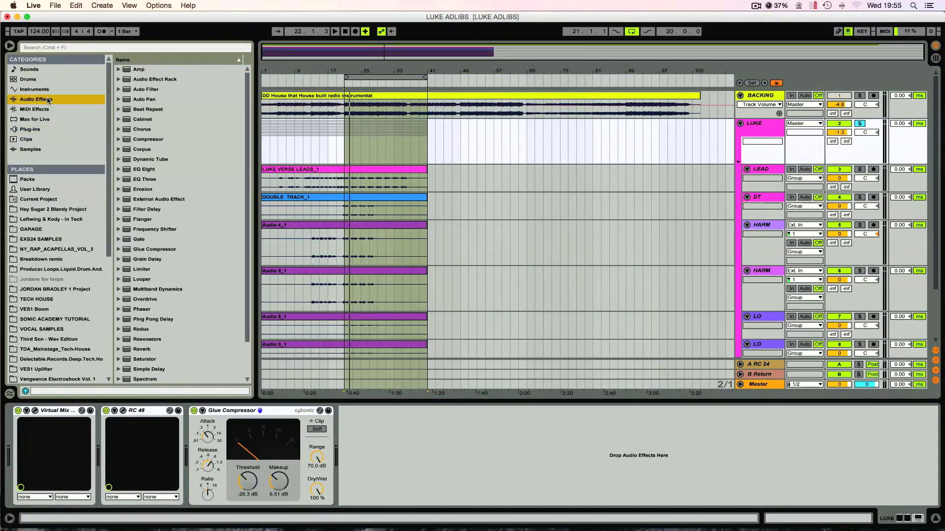
{"action": "scroll", "coordinate": [176, 175], "scroll_direction": "down", "scroll_amount": 2}
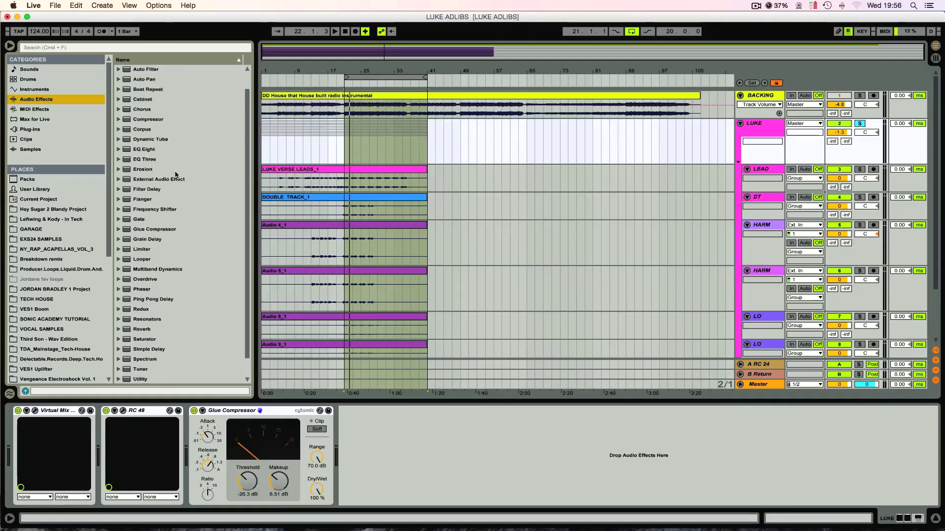
{"action": "left_click", "coordinate": [126, 283]}
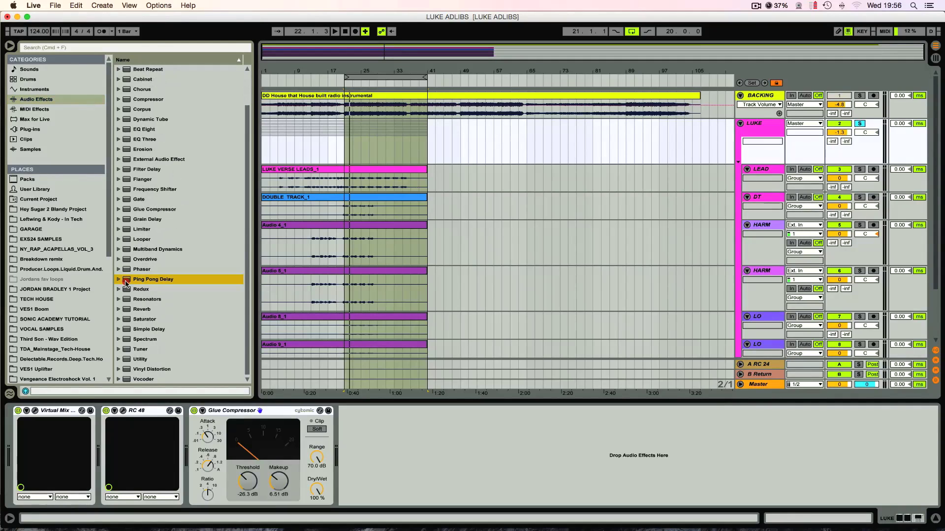
{"action": "left_click_drag", "start_coordinate": [127, 284], "coordinate": [191, 445]}
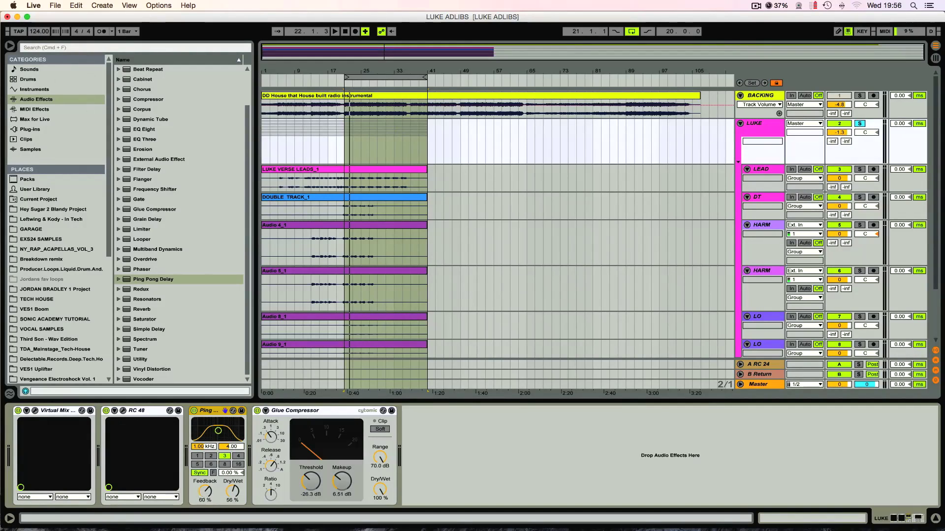
Set the Ping Pong Delay's Feedback to 28 % and its Dry/Wet to 18 % while auditioning the soloed vocals
{"action": "left_click_drag", "start_coordinate": [205, 491], "coordinate": [205, 507]}
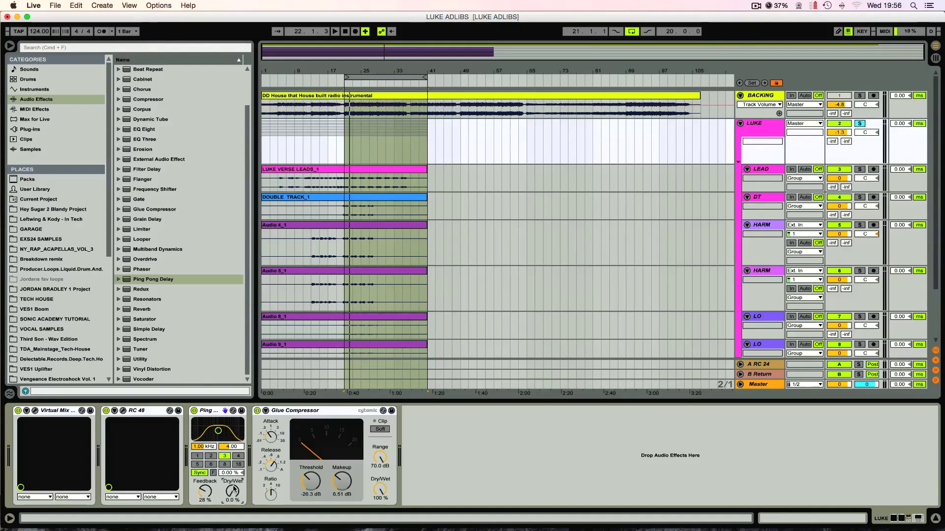
{"action": "key", "text": "space"}
{"action": "left_click_drag", "start_coordinate": [234, 489], "coordinate": [234, 478]}
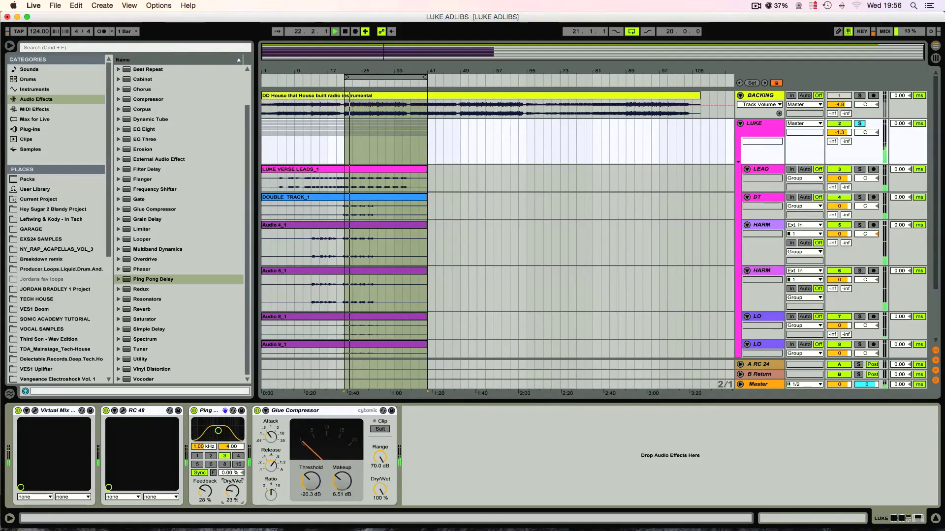
{"action": "left_click_drag", "start_coordinate": [235, 478], "coordinate": [234, 480]}
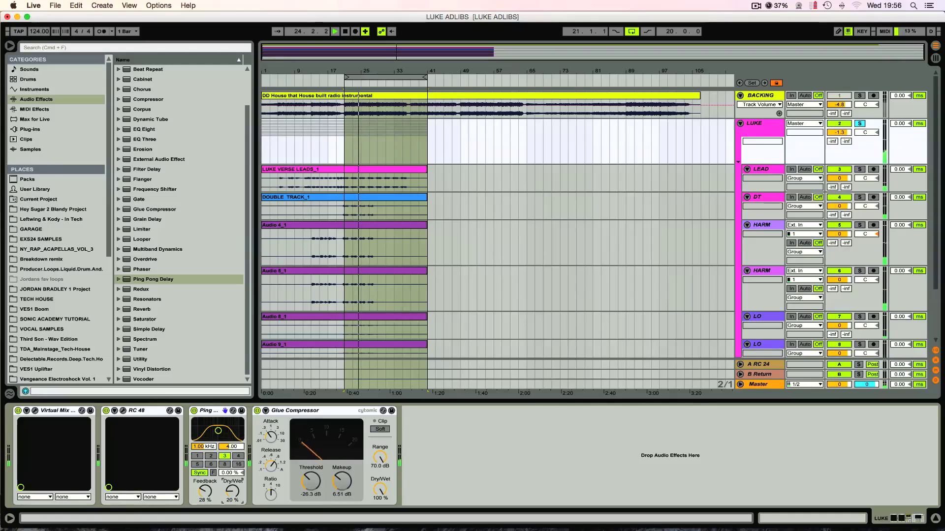
{"action": "left_click_drag", "start_coordinate": [235, 489], "coordinate": [234, 491]}
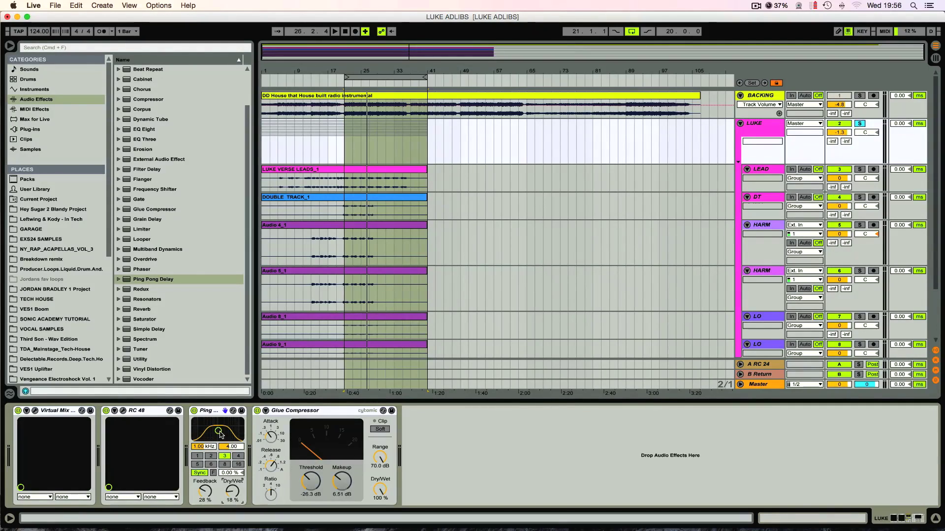
Set the Ping Pong Delay's filter to 679 Hz with a bandwidth of 2.30 during playback
{"action": "key", "text": "space"}
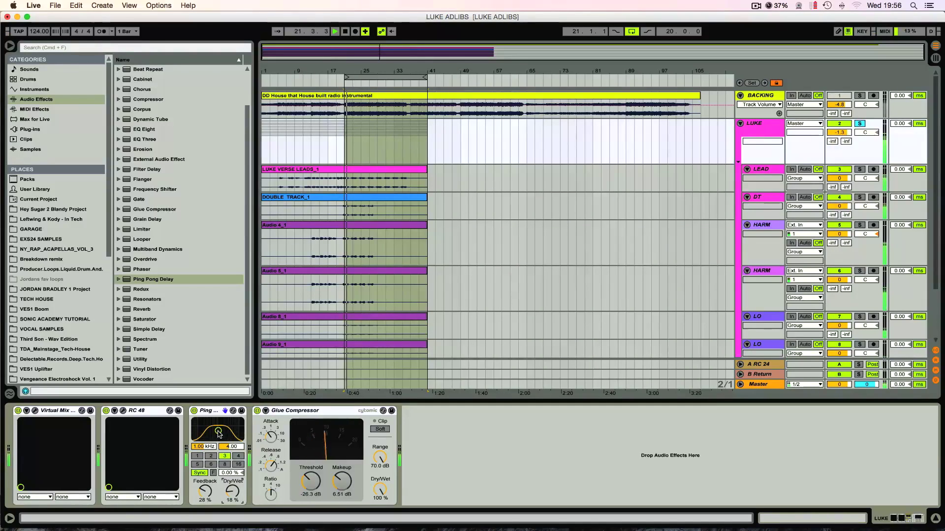
{"action": "left_click_drag", "start_coordinate": [219, 434], "coordinate": [215, 435]}
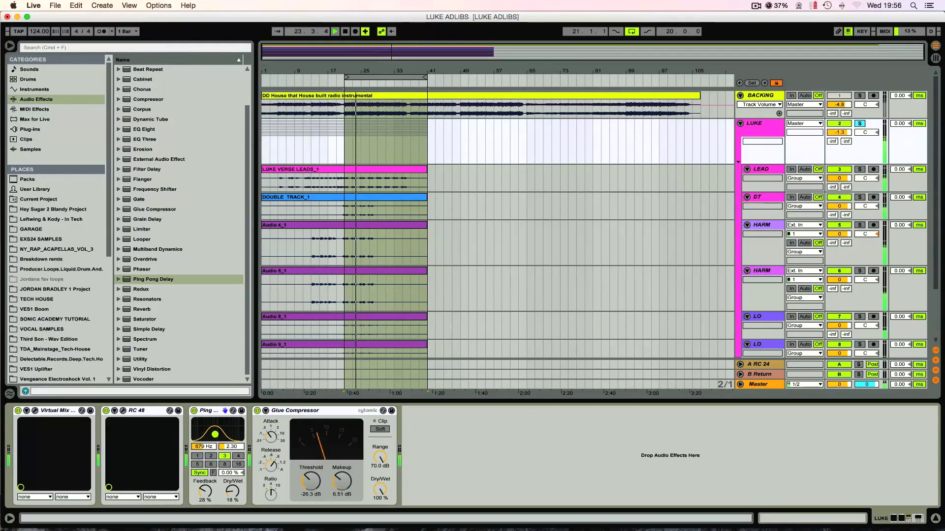
{"action": "key", "text": "space"}
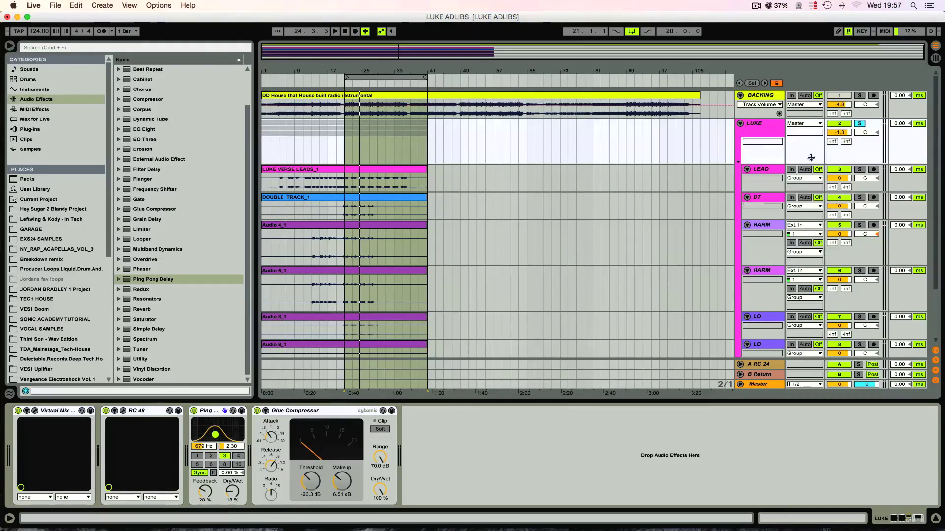
Unsolo the vocal group, audition it with the backing and lower the Ping Pong Delay's Feedback to 23 %
{"action": "left_click", "coordinate": [860, 125]}
{"action": "key", "text": "space"}
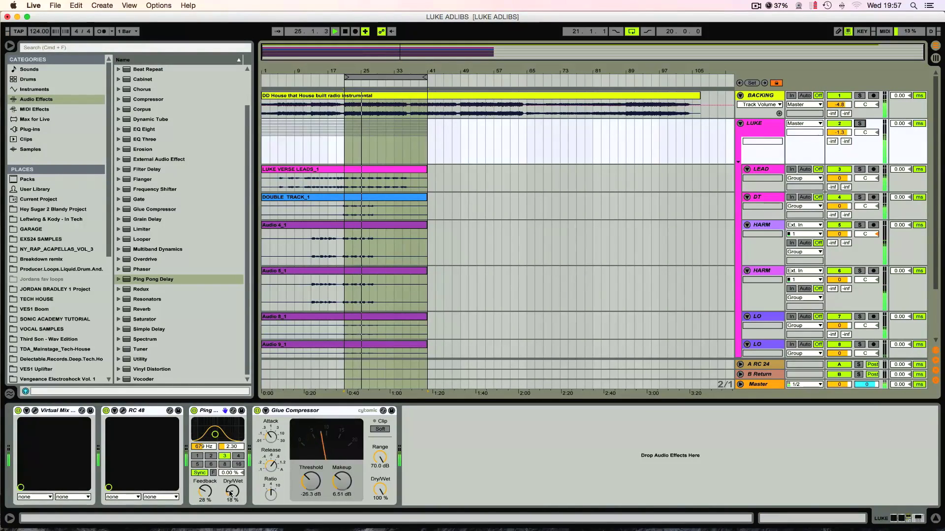
{"action": "key", "text": "space"}
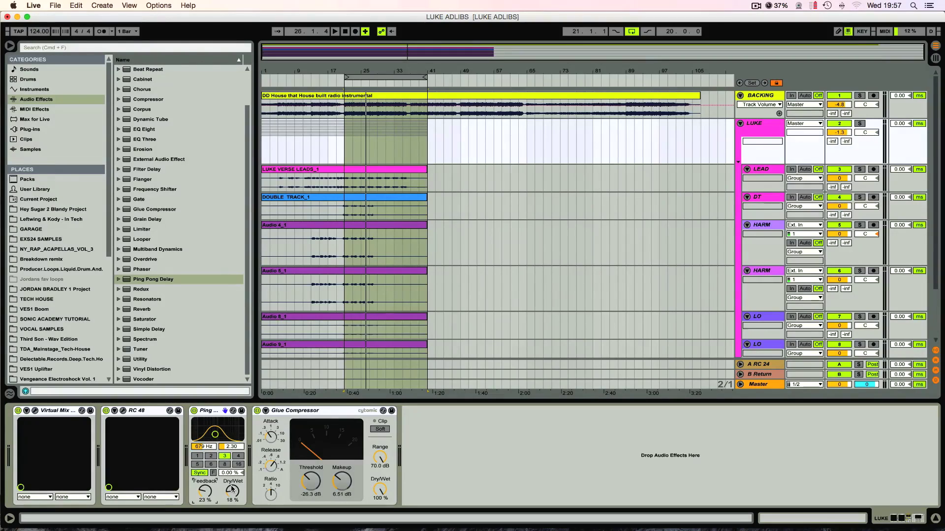
Try recording a Dry/Wet automation rise for the vocal group's Ping Pong Delay around bar 36, and undo the recording
{"action": "left_click", "coordinate": [334, 31]}
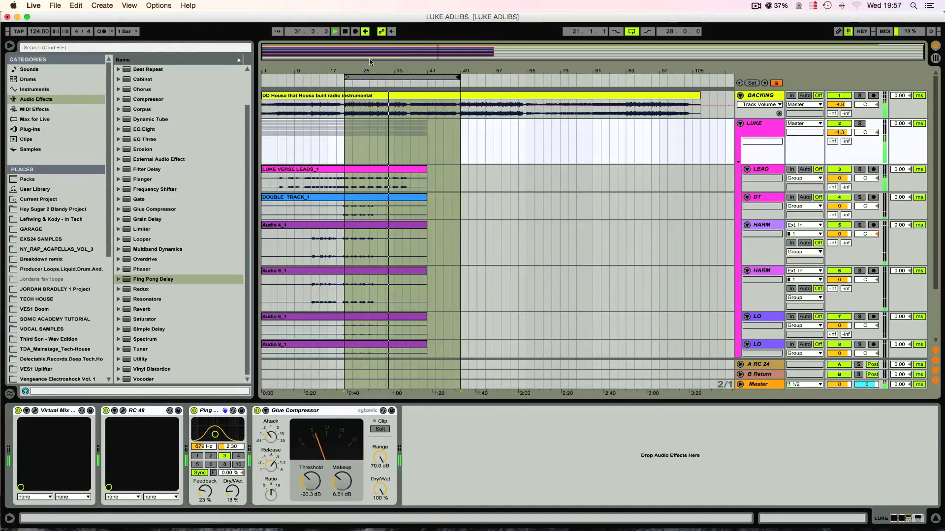
{"action": "left_click", "coordinate": [354, 31]}
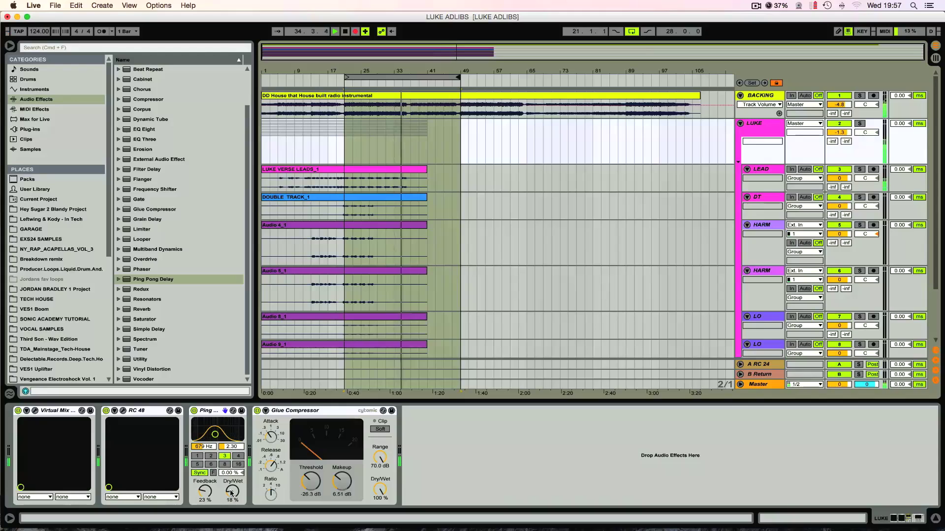
{"action": "left_click_drag", "start_coordinate": [230, 489], "coordinate": [229, 464]}
{"action": "key", "text": "space"}
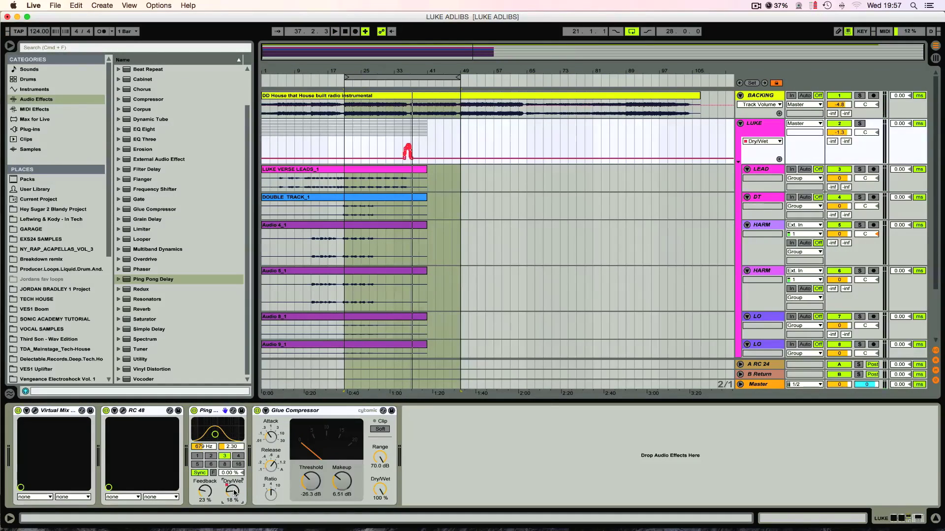
{"action": "key", "text": "super+z"}
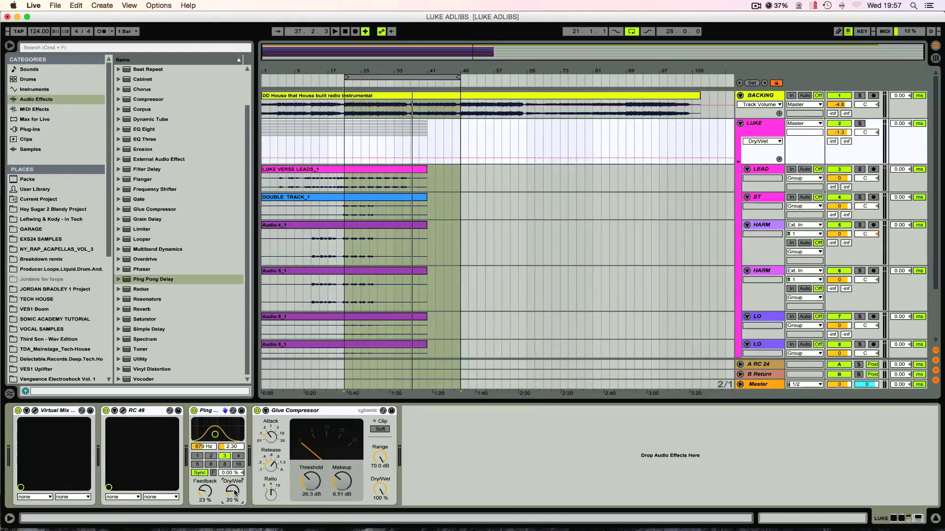
Set the Dry/Wet of the vocal group's Ping Pong Delay to 17 %
{"action": "left_click", "coordinate": [228, 490]}
{"action": "left_click_drag", "start_coordinate": [228, 489], "coordinate": [228, 492]}
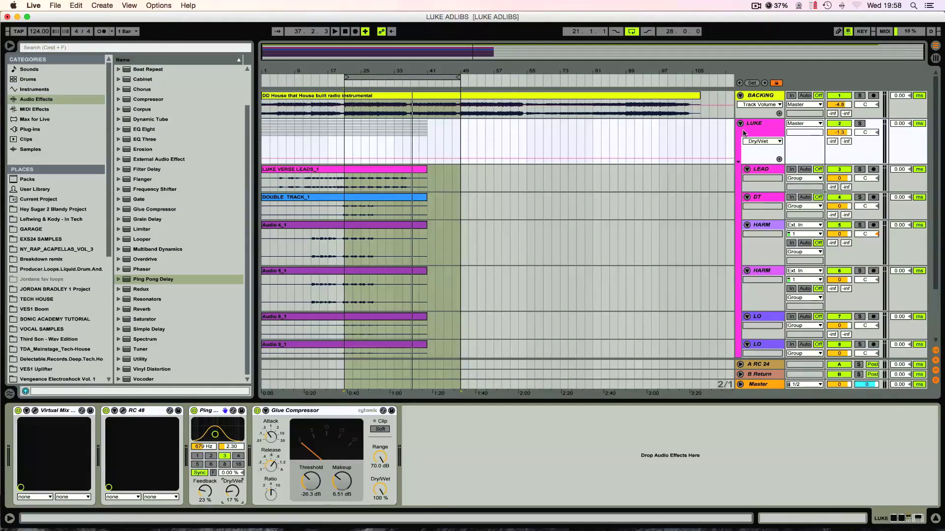
Add a Ping Pong Delay after EQ Eight on the LEAD track with Feedback 27 %, delay time 6 and Dry/Wet 1.6 %
{"action": "left_click", "coordinate": [758, 169]}
{"action": "left_click_drag", "start_coordinate": [120, 279], "coordinate": [407, 181]}
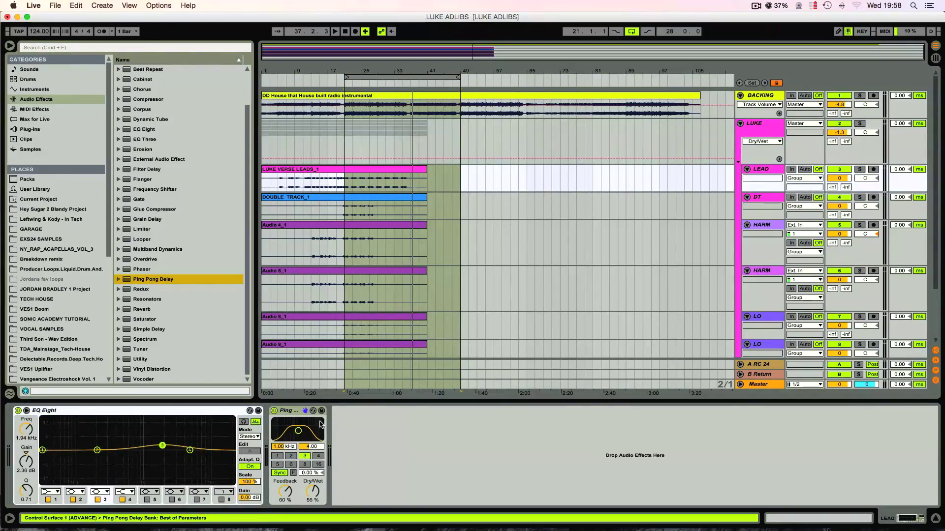
{"action": "left_click_drag", "start_coordinate": [285, 491], "coordinate": [285, 504]}
{"action": "left_click", "coordinate": [291, 465]}
{"action": "left_click_drag", "start_coordinate": [312, 491], "coordinate": [312, 511]}
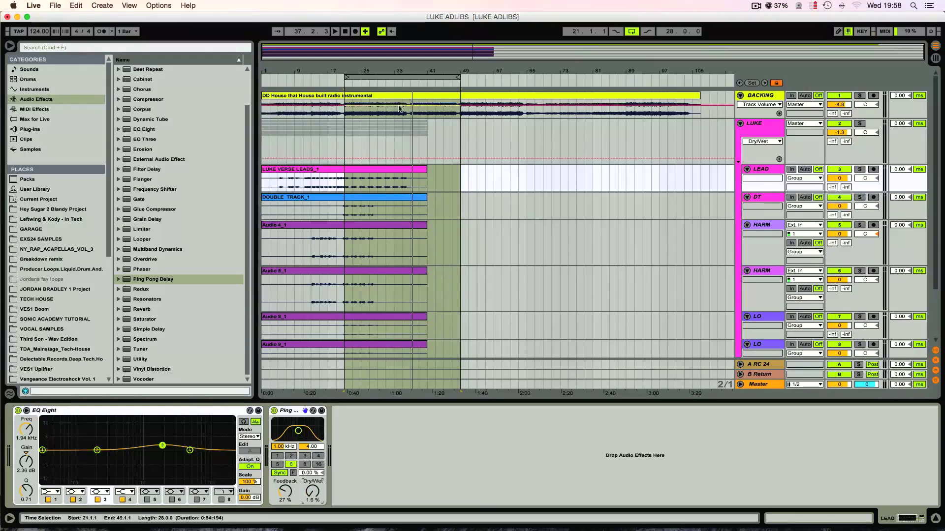
Record Dry/Wet automation for the LEAD track's Ping Pong Delay, raising it to 38 % after bar 35 and lowering it near bar 40
{"action": "left_click", "coordinate": [393, 84]}
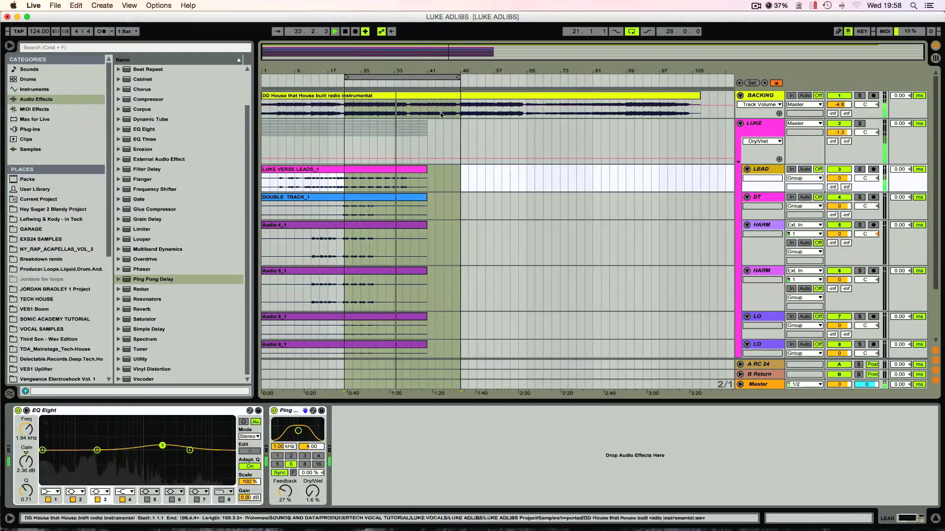
{"action": "left_click", "coordinate": [757, 170]}
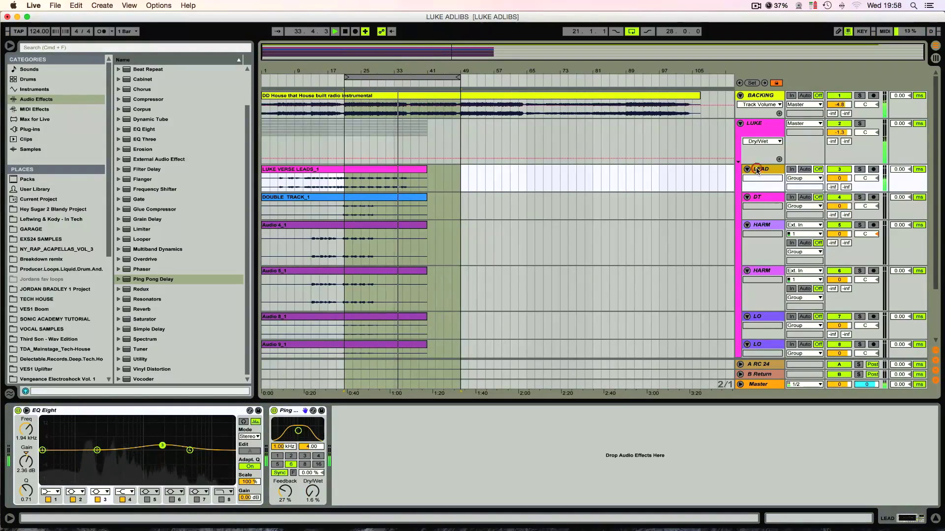
{"action": "left_click", "coordinate": [355, 31]}
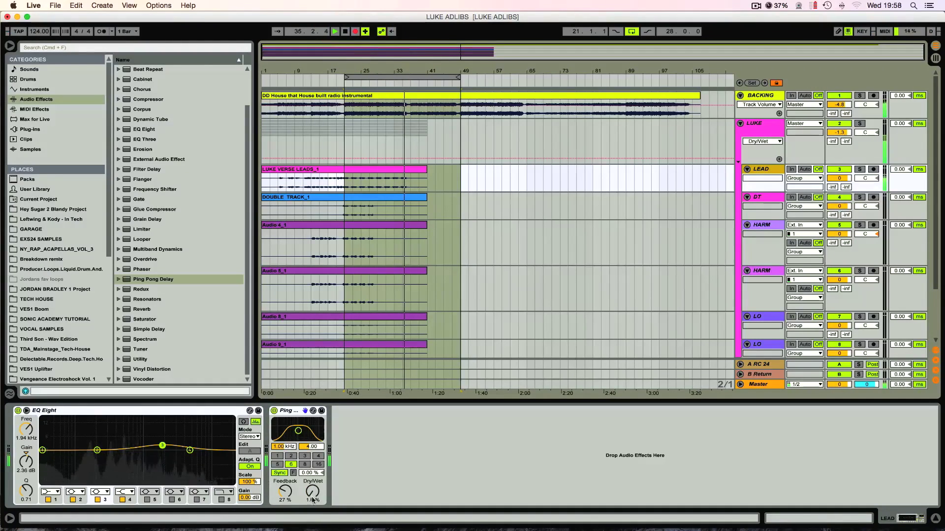
{"action": "left_click_drag", "start_coordinate": [312, 491], "coordinate": [312, 460]}
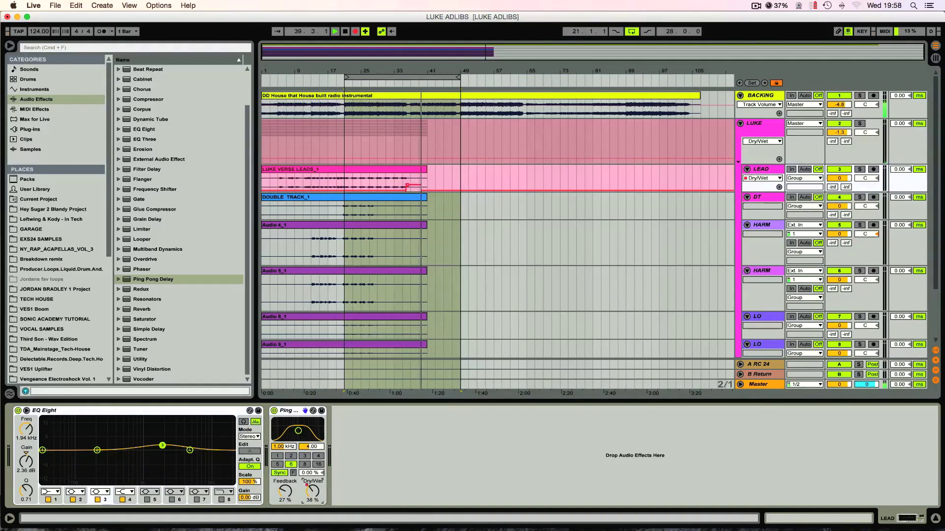
{"action": "left_click_drag", "start_coordinate": [312, 491], "coordinate": [312, 494]}
{"action": "key", "text": "space"}
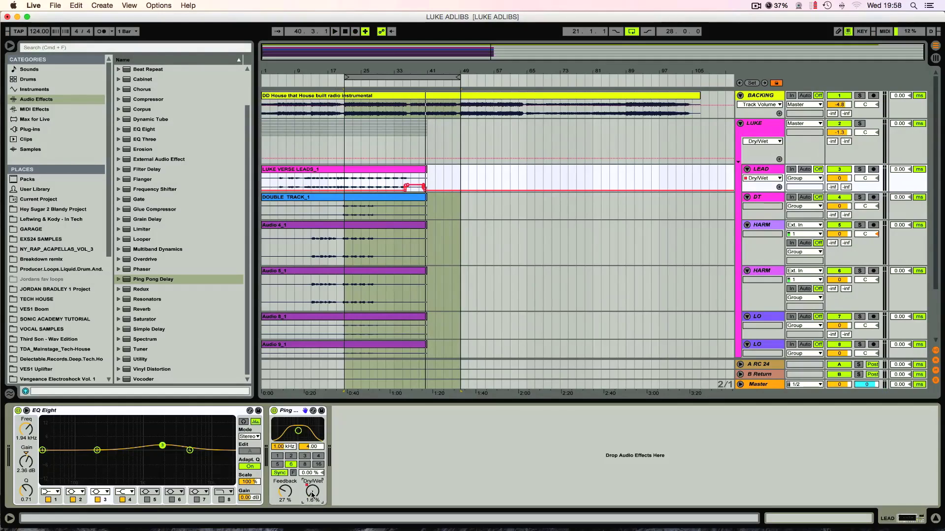
Delete the Ping Pong Delay from the LEAD track
{"action": "left_click", "coordinate": [296, 412]}
{"action": "key", "text": "Delete"}
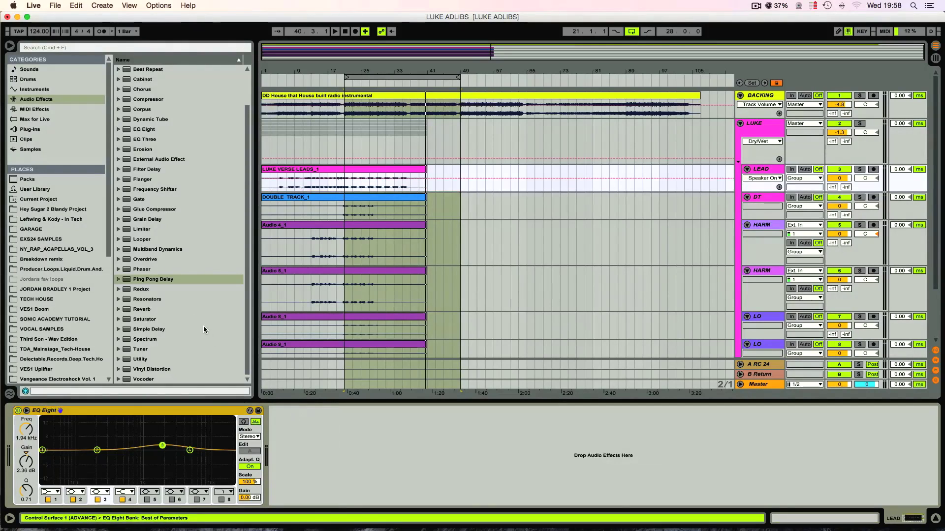
Add a Filter Delay after EQ Eight on the LEAD track, play the loop from bar 21 and set Dry to -15 dB
{"action": "scroll", "coordinate": [149, 212], "scroll_direction": "up", "scroll_amount": 3}
{"action": "left_click", "coordinate": [132, 209]}
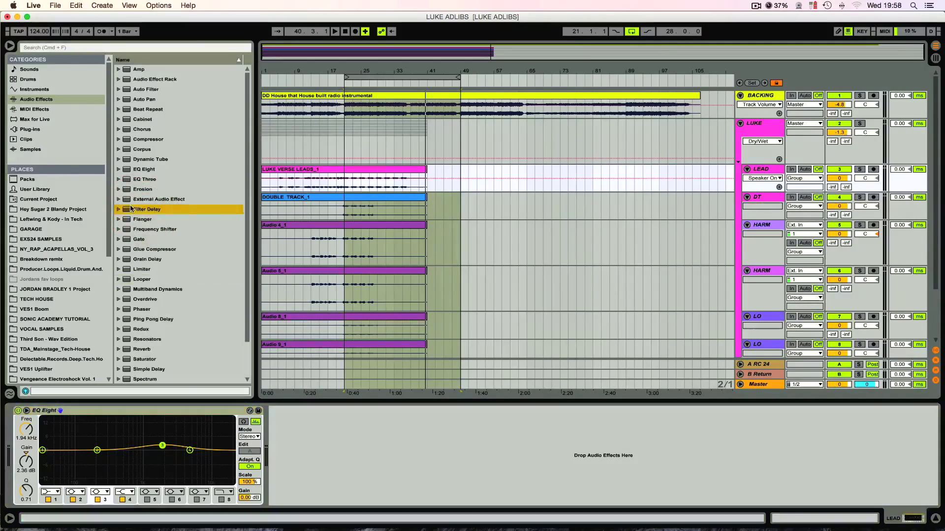
{"action": "double_click", "coordinate": [127, 210]}
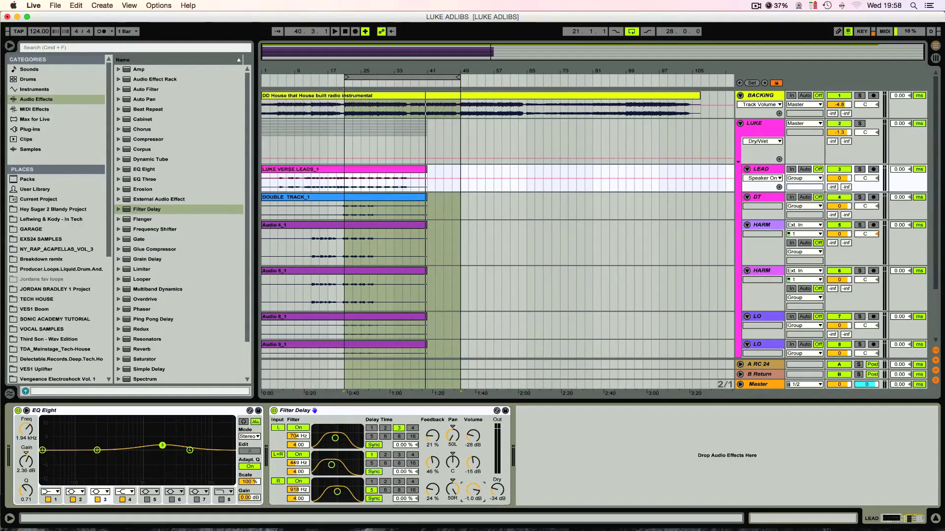
{"action": "left_click", "coordinate": [394, 77]}
{"action": "key", "text": "space"}
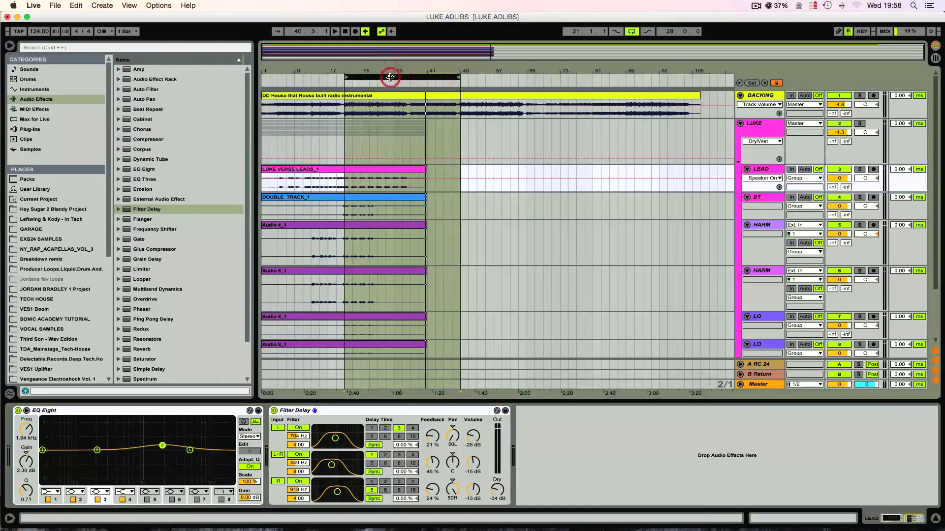
{"action": "left_click_drag", "start_coordinate": [497, 489], "coordinate": [497, 474]}
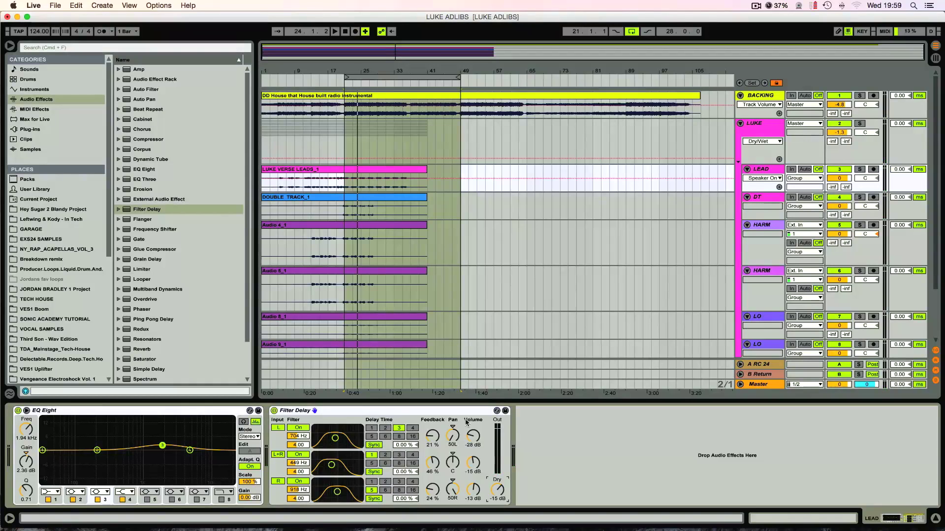
Replace the Filter Delay on the LEAD track with a Simple Delay after EQ Eight
{"action": "left_click", "coordinate": [346, 411]}
{"action": "key", "text": "Delete"}
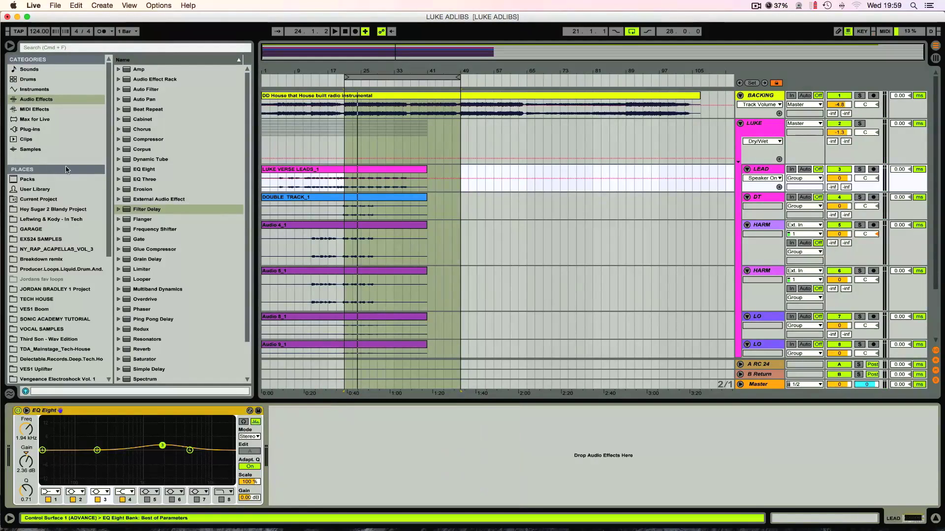
{"action": "scroll", "coordinate": [161, 313], "scroll_direction": "down", "scroll_amount": 2}
{"action": "mouse_move", "coordinate": [159, 327]}
{"action": "left_mouse_down"}
{"action": "mouse_move", "coordinate": [208, 349]}
{"action": "mouse_move", "coordinate": [211, 376]}
{"action": "mouse_move", "coordinate": [290, 437]}
{"action": "left_mouse_up"}
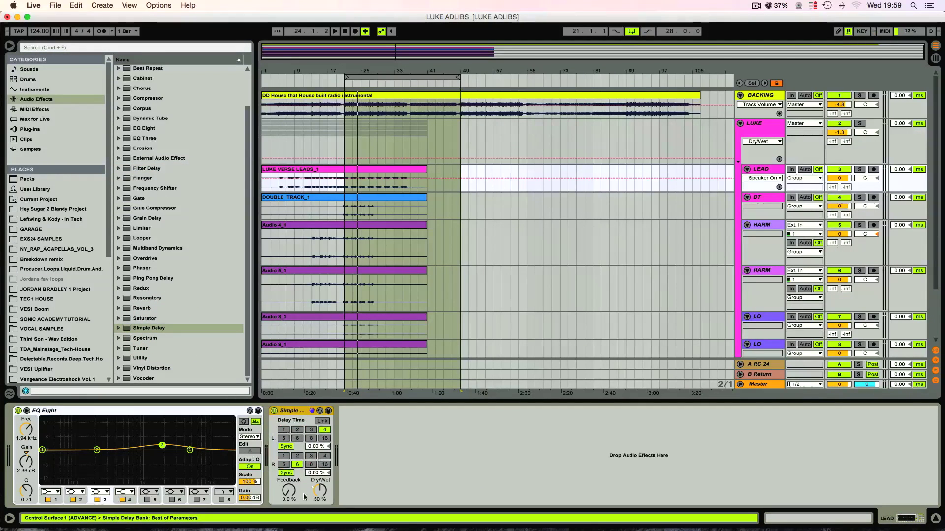
Delete the Simple Delay from the LEAD track
{"action": "left_click", "coordinate": [293, 415]}
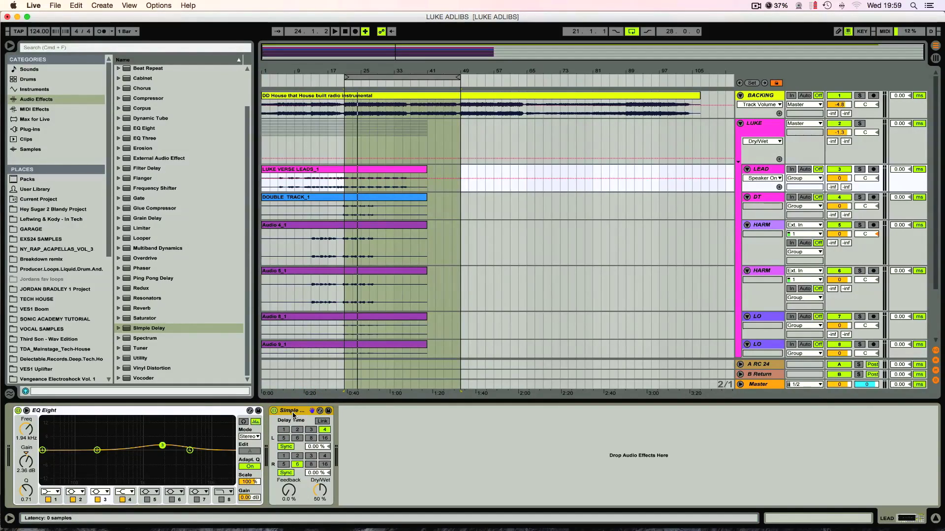
{"action": "left_click", "coordinate": [294, 413]}
{"action": "key", "text": "Delete"}
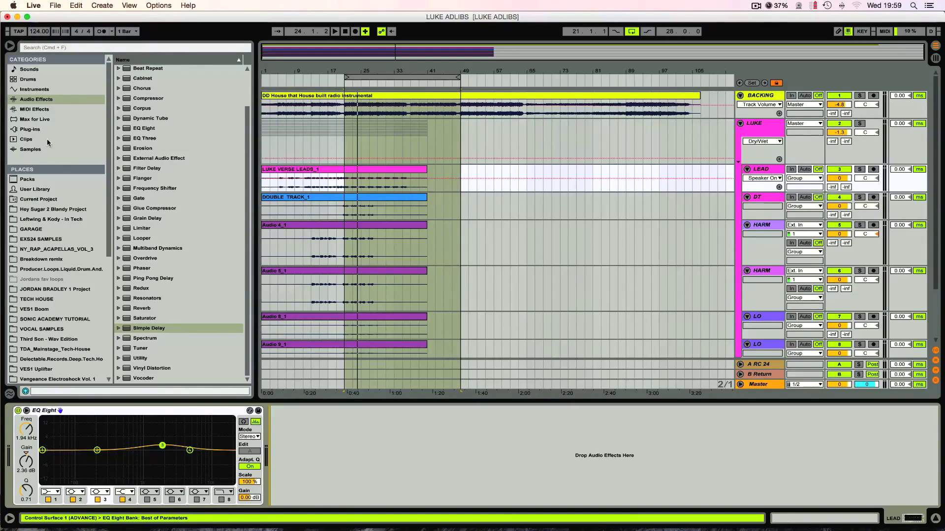
Search the plug-ins for "rep" and add Replika to the vocal group between the Ping Pong Delay and the Glue Compressor
{"action": "left_click", "coordinate": [29, 129]}
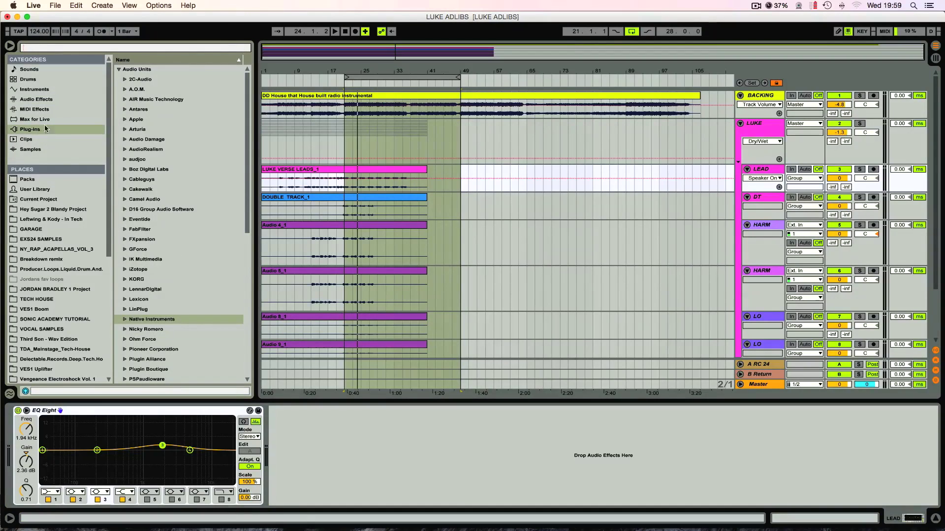
{"action": "left_click", "coordinate": [154, 320]}
{"action": "type", "text": "rep"}
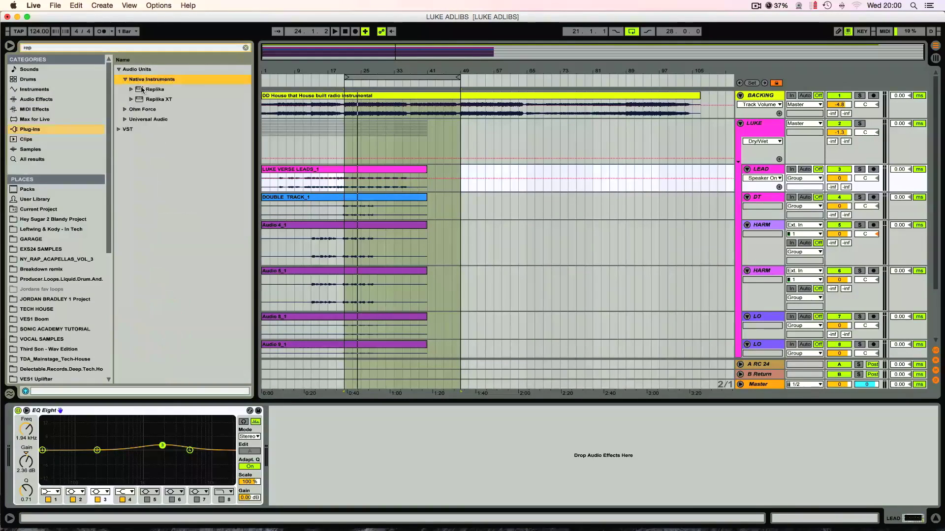
{"action": "left_click_drag", "start_coordinate": [141, 89], "coordinate": [412, 147]}
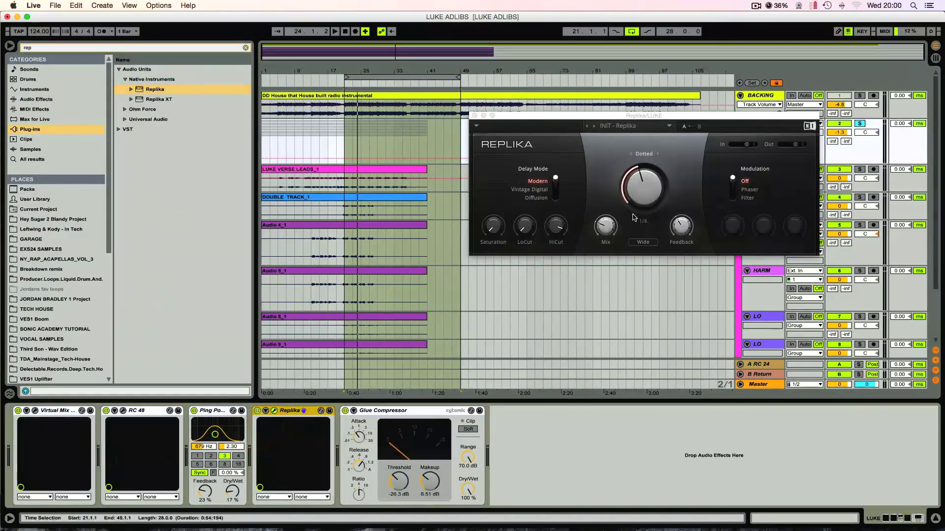
{"action": "left_click_drag", "start_coordinate": [597, 115], "coordinate": [516, 167]}
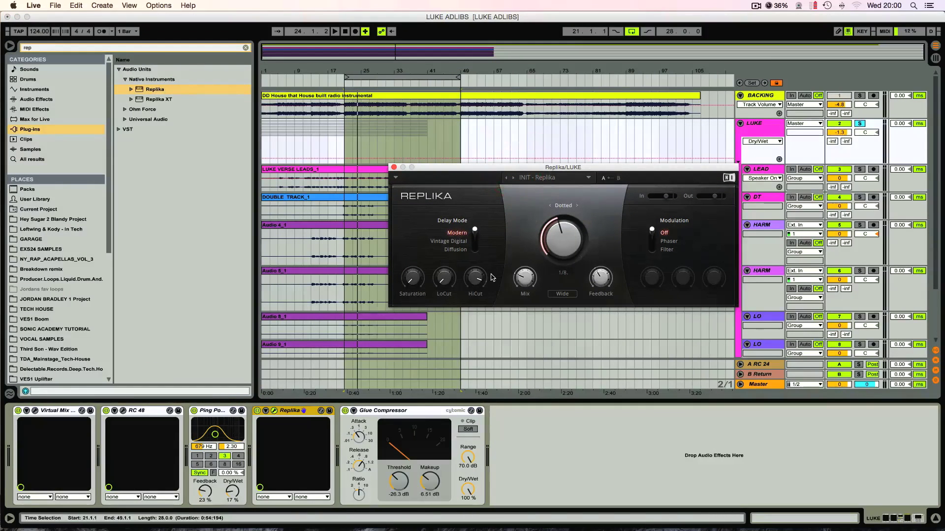
Adjust Replika's Mix and Feedback while the loop plays, comparing the Normal stereo mode with Wide and keeping Wide
{"action": "mouse_move", "coordinate": [408, 284]}
{"action": "mouse_move", "coordinate": [521, 280]}
{"action": "left_click_drag", "start_coordinate": [540, 166], "coordinate": [544, 216]}
{"action": "key", "text": "space"}
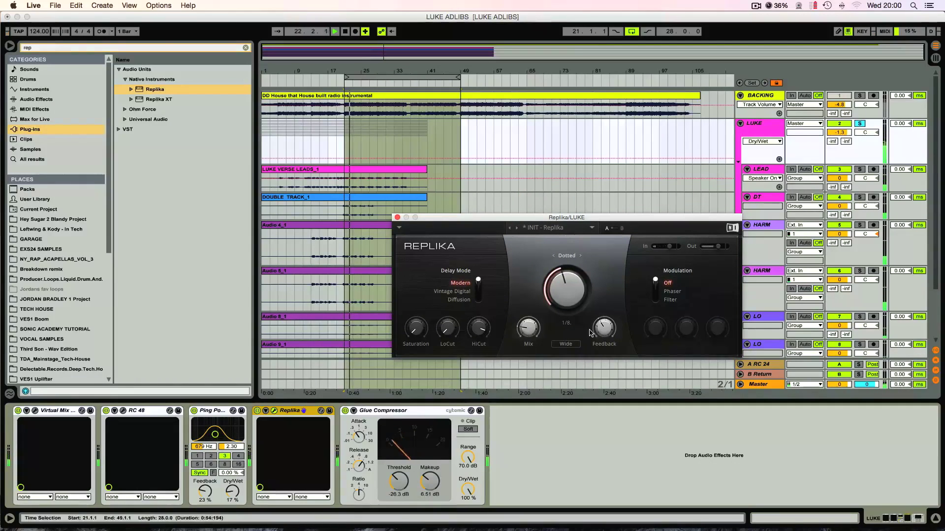
{"action": "mouse_move", "coordinate": [604, 328]}
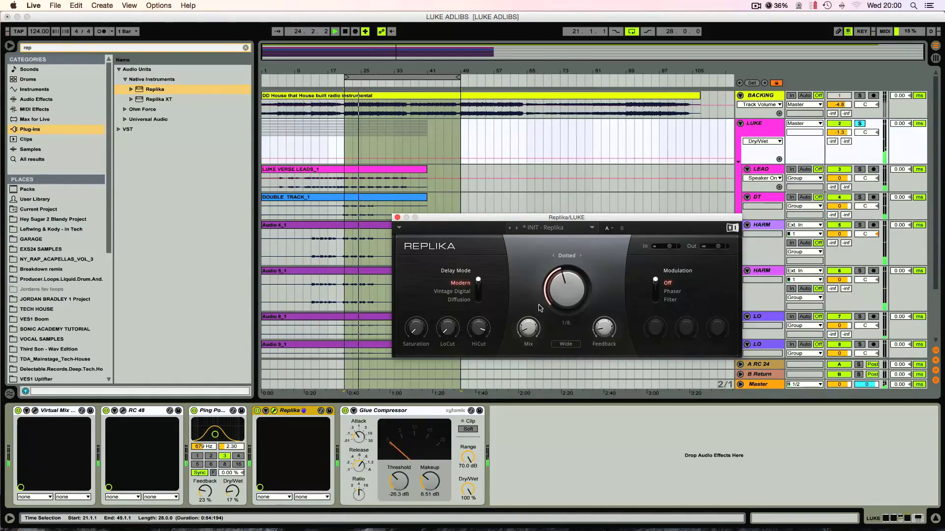
{"action": "left_click", "coordinate": [566, 344]}
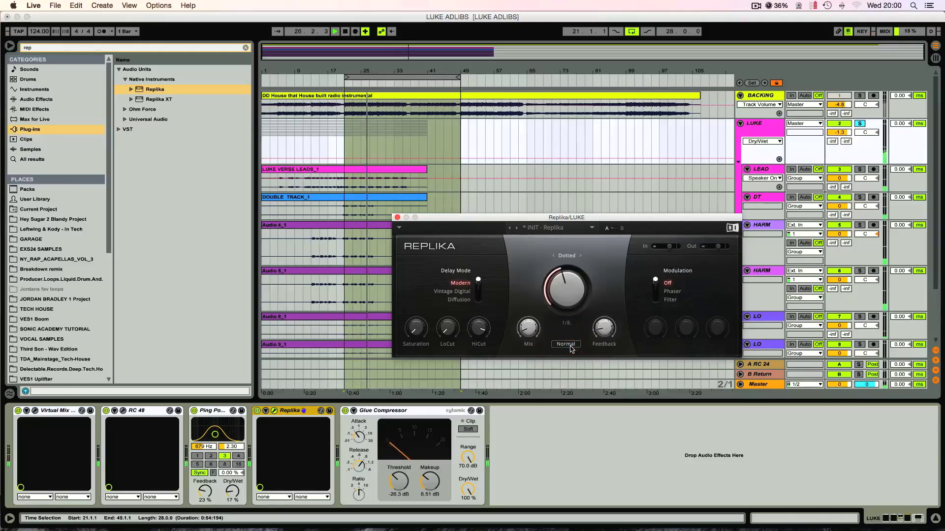
{"action": "left_click", "coordinate": [571, 348]}
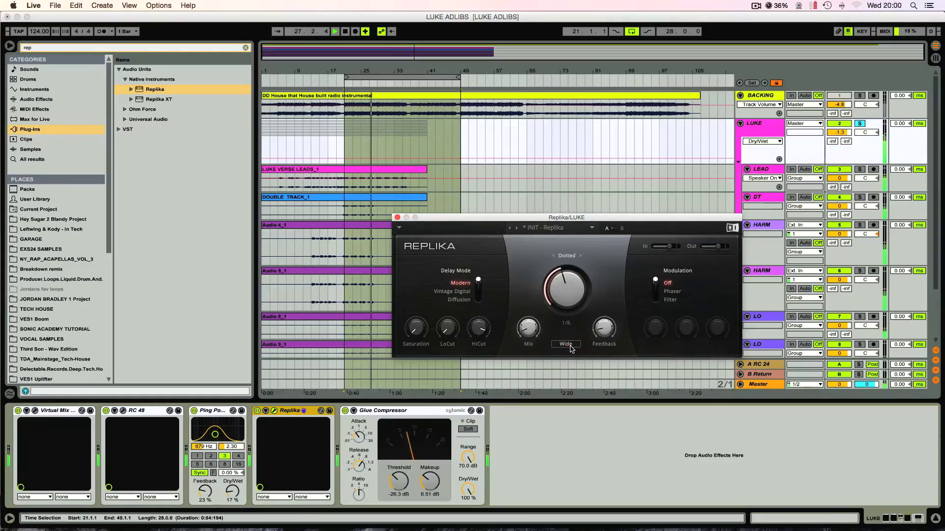
Set Replika's modulation to Phaser and its delay mode to Vintage Digital
{"action": "left_click", "coordinate": [658, 290]}
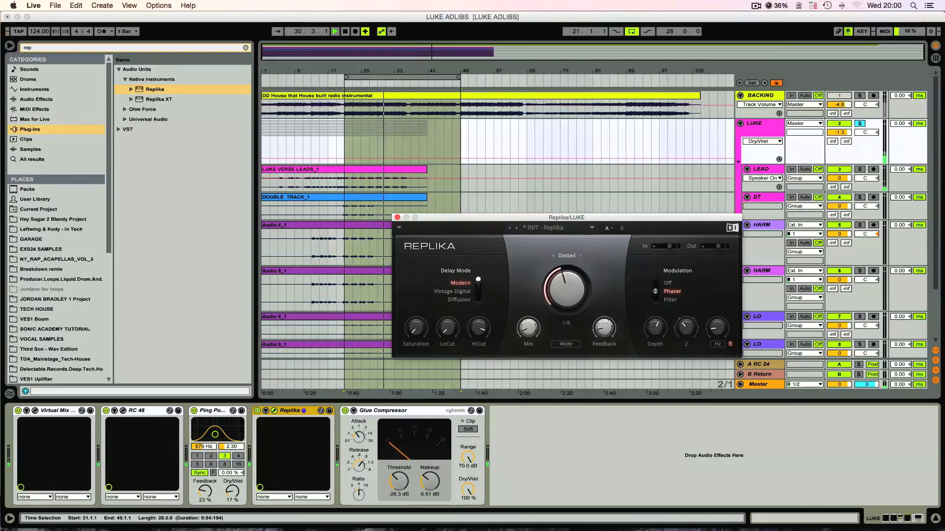
{"action": "key", "text": "space"}
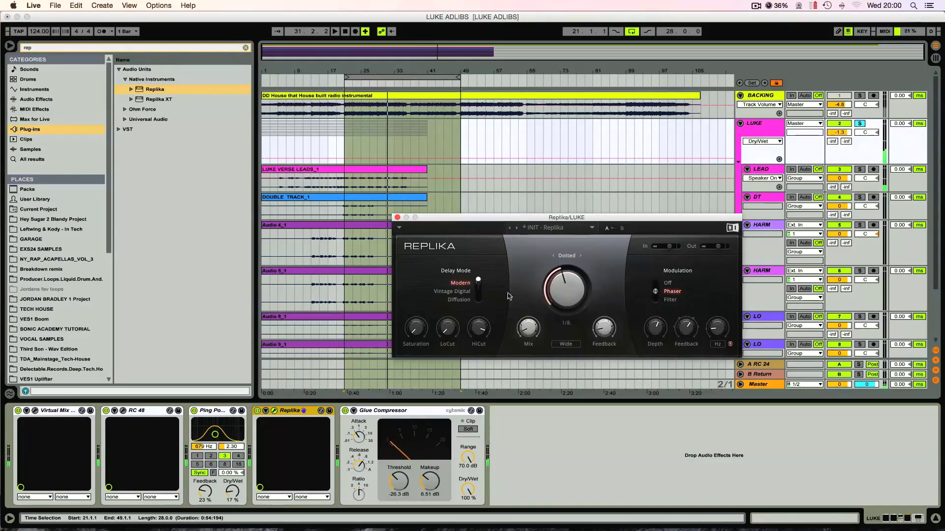
{"action": "left_click_drag", "start_coordinate": [478, 280], "coordinate": [478, 289]}
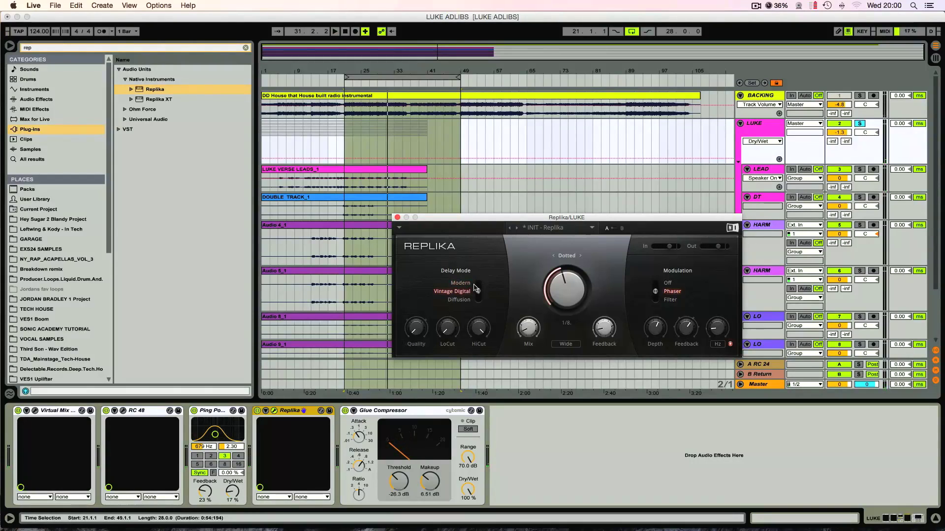
Adjust Replika's Quality, LoCut and HiCut while auditioning the loop, and close the plug-in window
{"action": "key", "text": "space"}
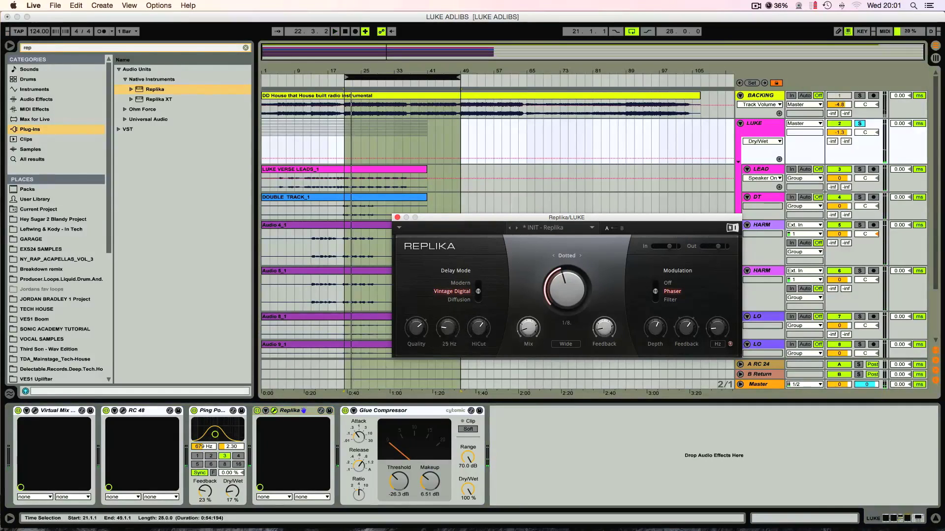
{"action": "left_click_drag", "start_coordinate": [448, 331], "coordinate": [479, 322]}
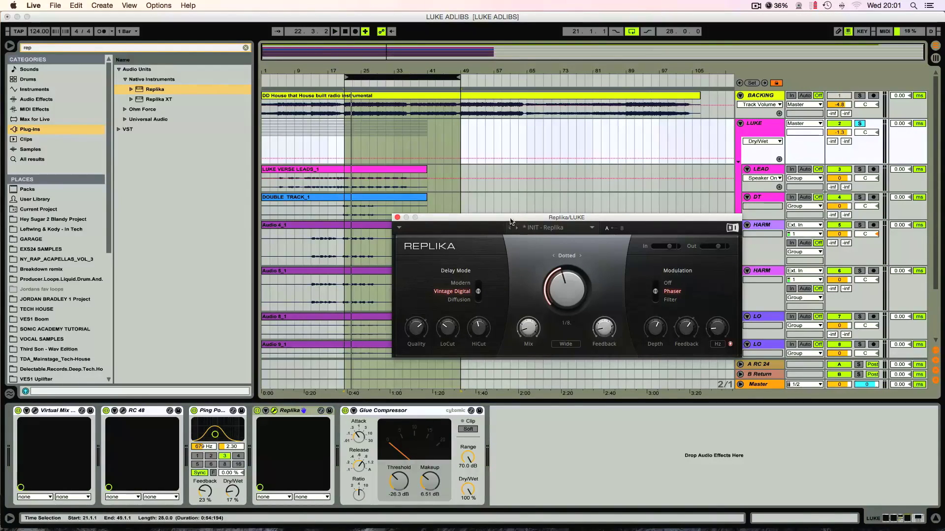
{"action": "left_click_drag", "start_coordinate": [510, 222], "coordinate": [467, 210]}
{"action": "left_click", "coordinate": [353, 206]}
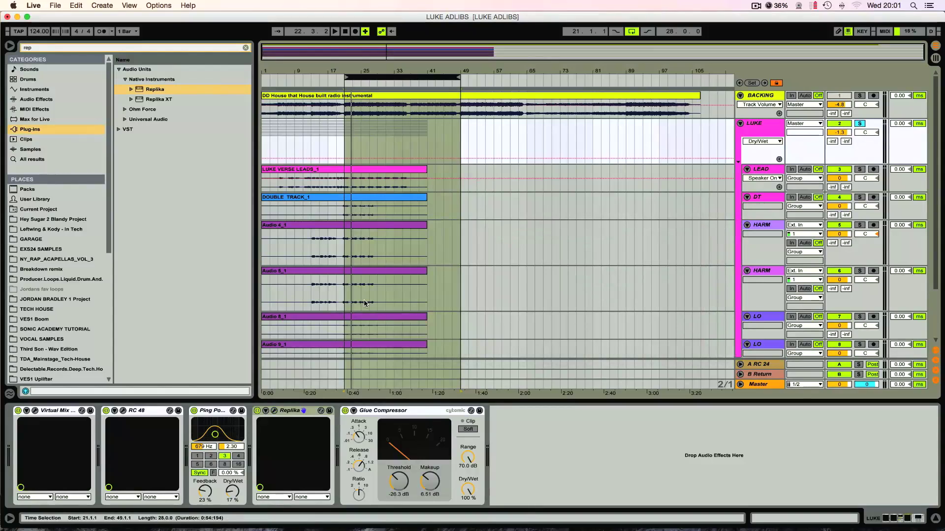
{"action": "left_click", "coordinate": [552, 430]}
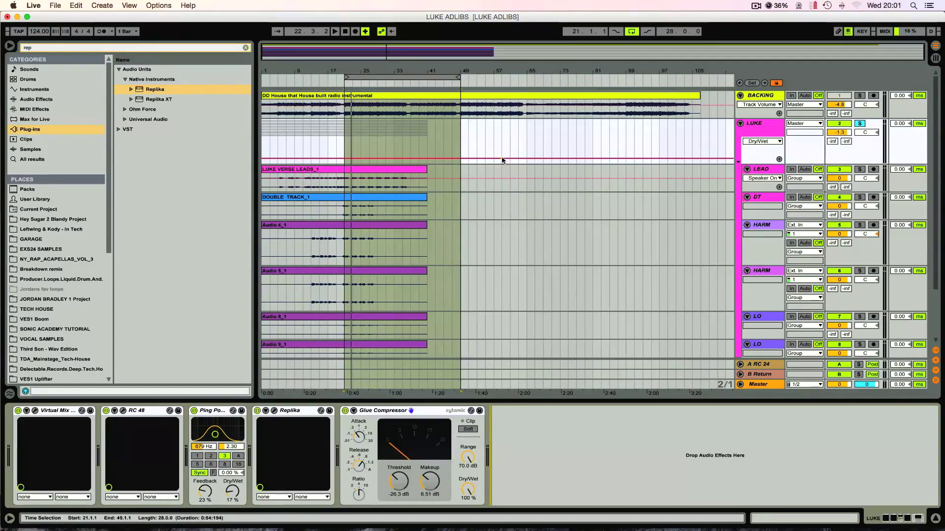
{"action": "left_click", "coordinate": [761, 127]}
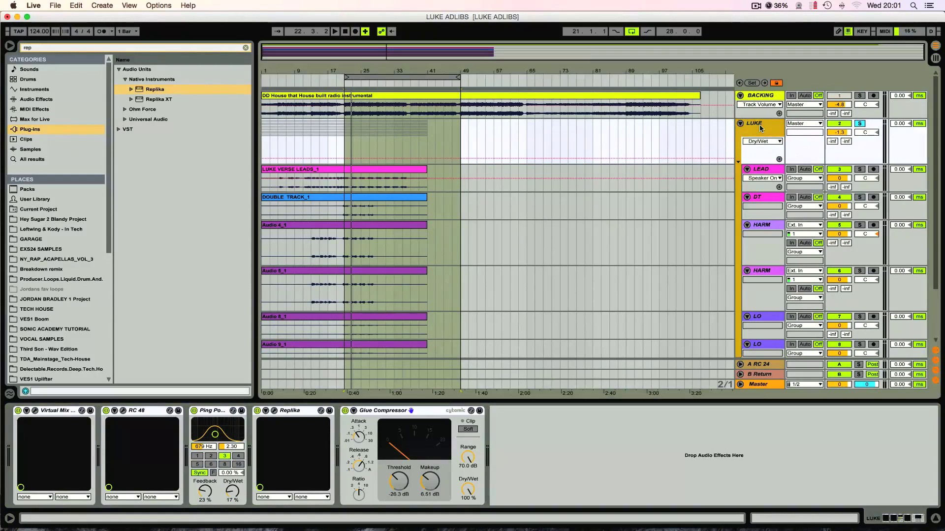
{"action": "left_click", "coordinate": [289, 411]}
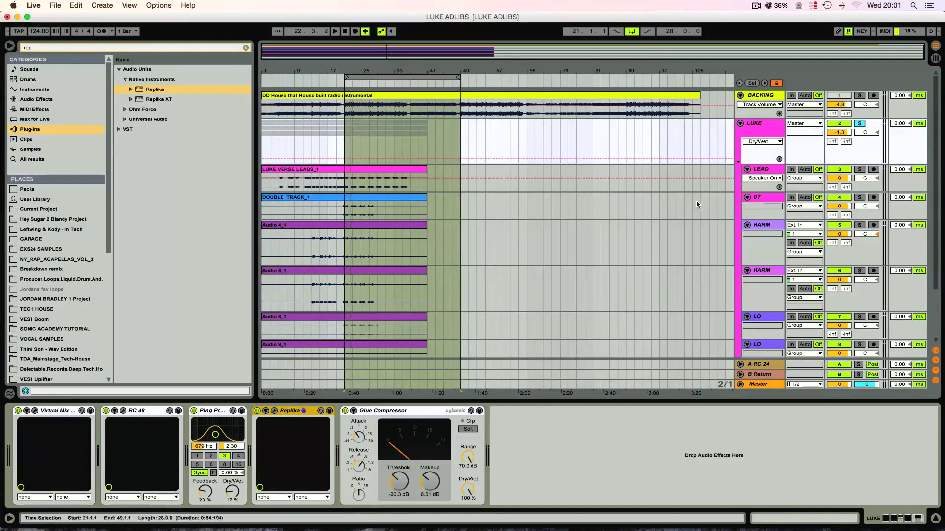
{"action": "left_click", "coordinate": [763, 168]}
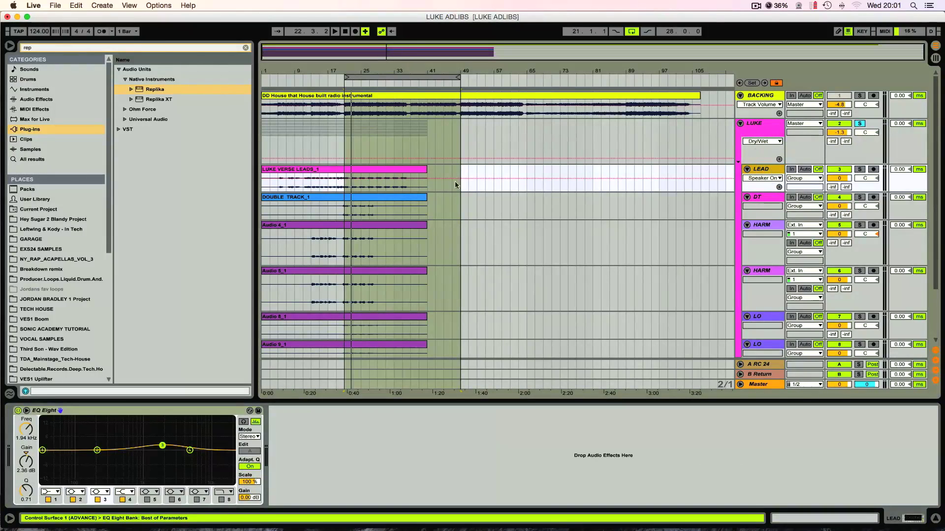
Search the plug-ins for "uad" and add UAD Cooper Time Cube to the vocal group
{"action": "key", "text": "super+f"}
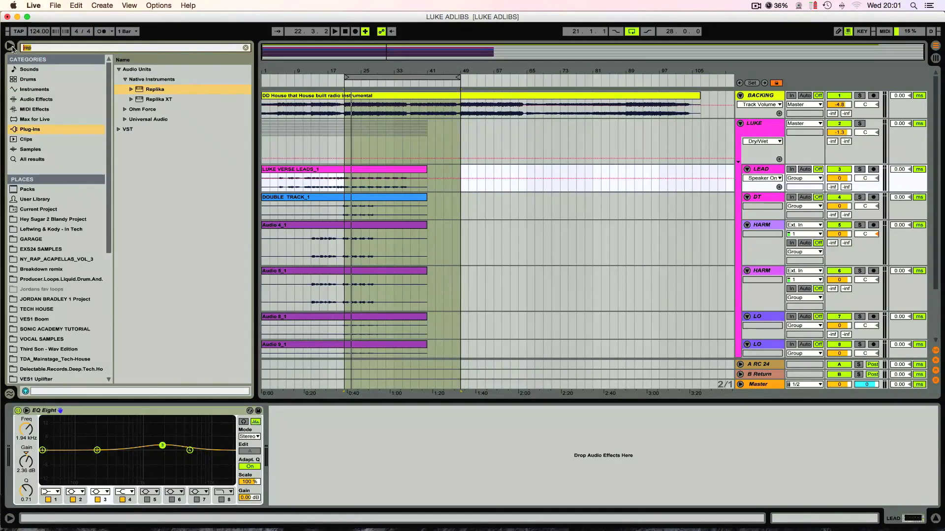
{"action": "type", "text": "uad"}
{"action": "left_click", "coordinate": [151, 269]}
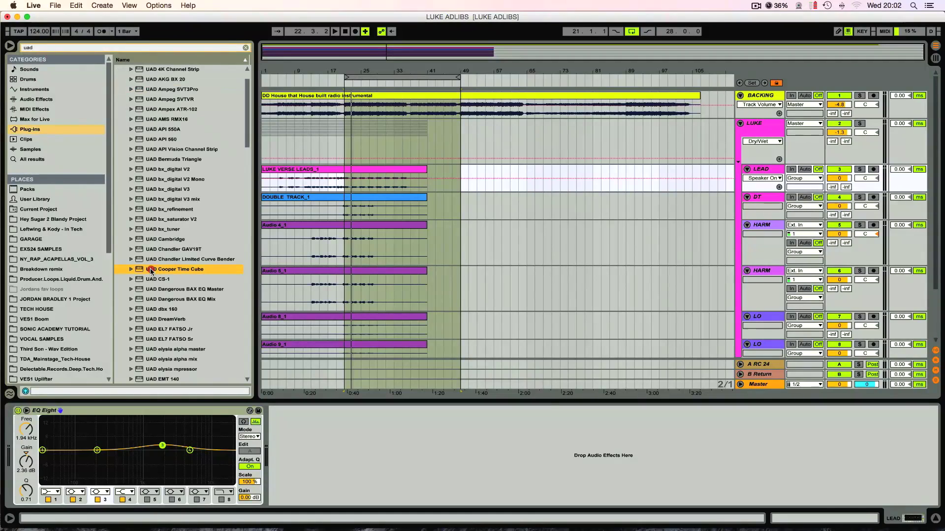
{"action": "left_click_drag", "start_coordinate": [178, 271], "coordinate": [442, 152]}
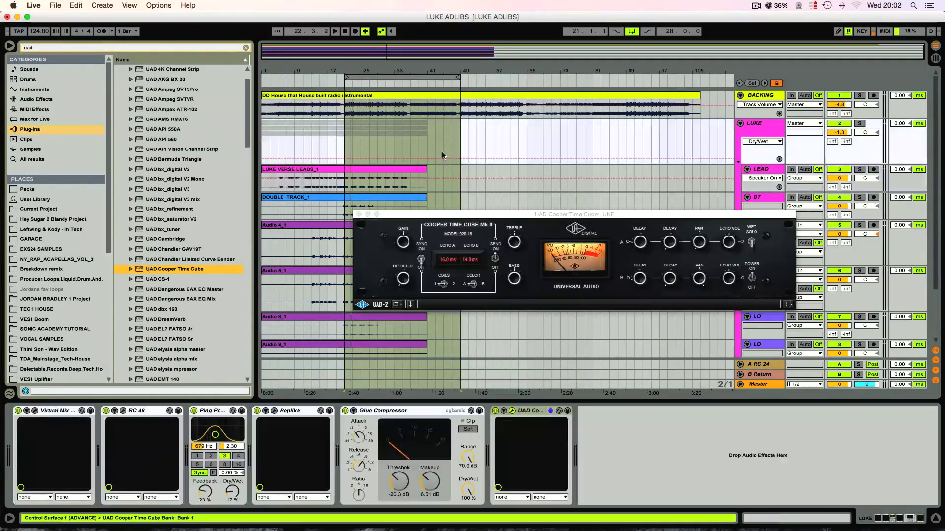
{"action": "left_click_drag", "start_coordinate": [446, 215], "coordinate": [419, 171]}
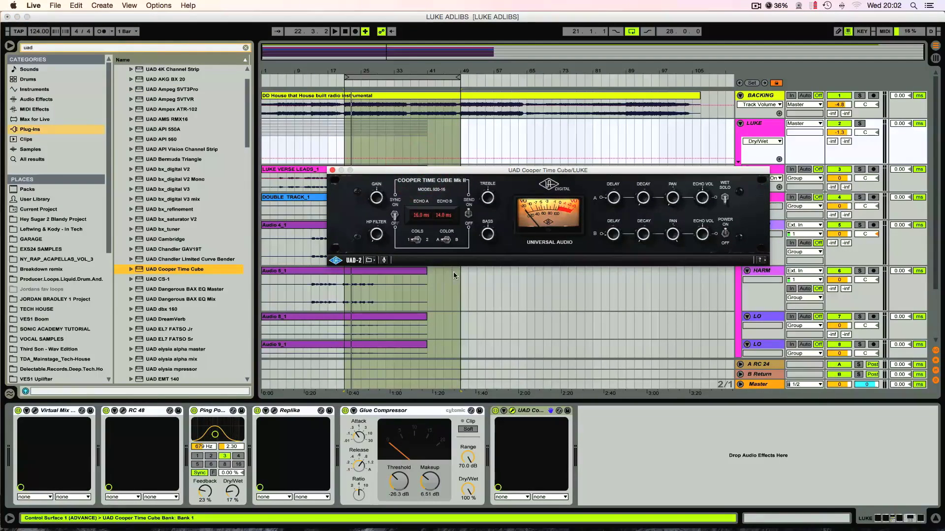
Load the Triplet Rhythm preset into the Cooper Time Cube
{"action": "left_click", "coordinate": [373, 260]}
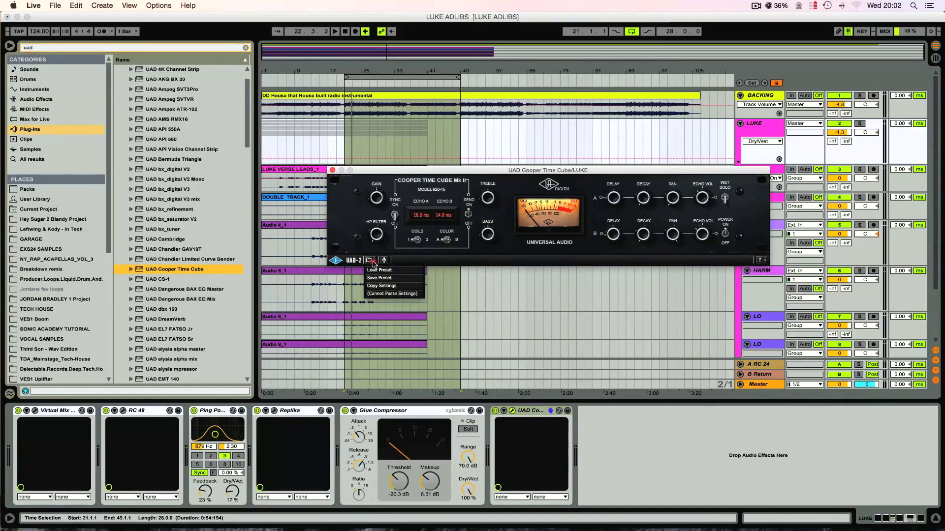
{"action": "left_click", "coordinate": [374, 271]}
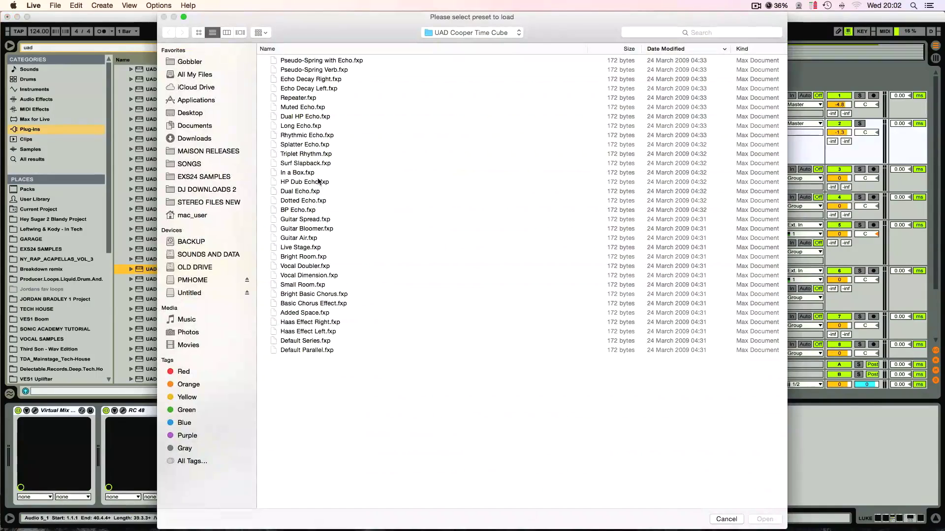
{"action": "left_click", "coordinate": [310, 174]}
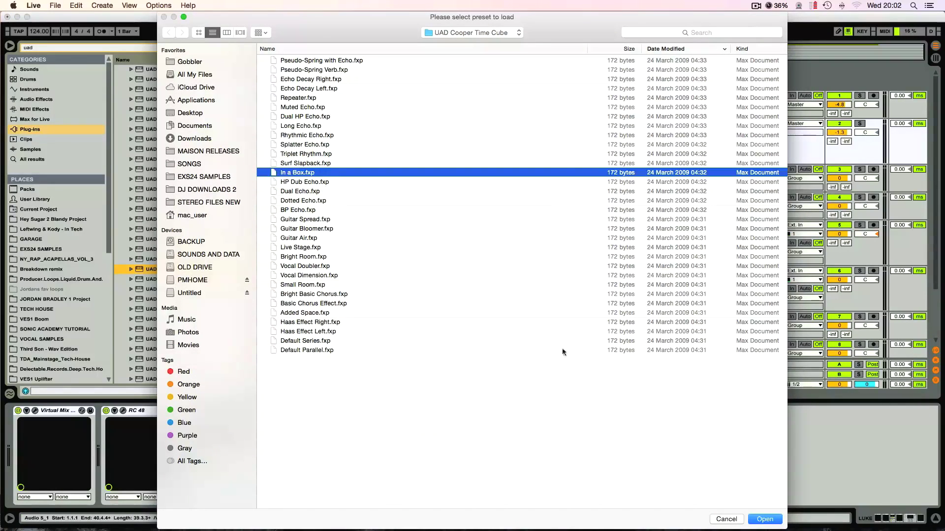
{"action": "left_click", "coordinate": [311, 154]}
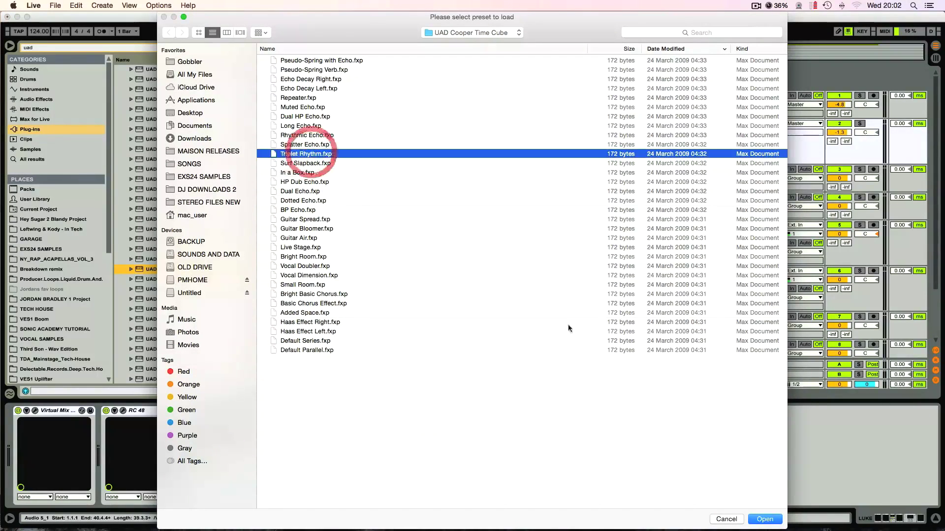
{"action": "left_click", "coordinate": [768, 520]}
Play the loop with the Ping Pong Delay and Replika bypassed, adjusting the Echo Vol of the Cooper Time Cube's A and B channels
{"action": "left_click", "coordinate": [366, 79]}
{"action": "key", "text": "space"}
{"action": "left_click", "coordinate": [702, 235]}
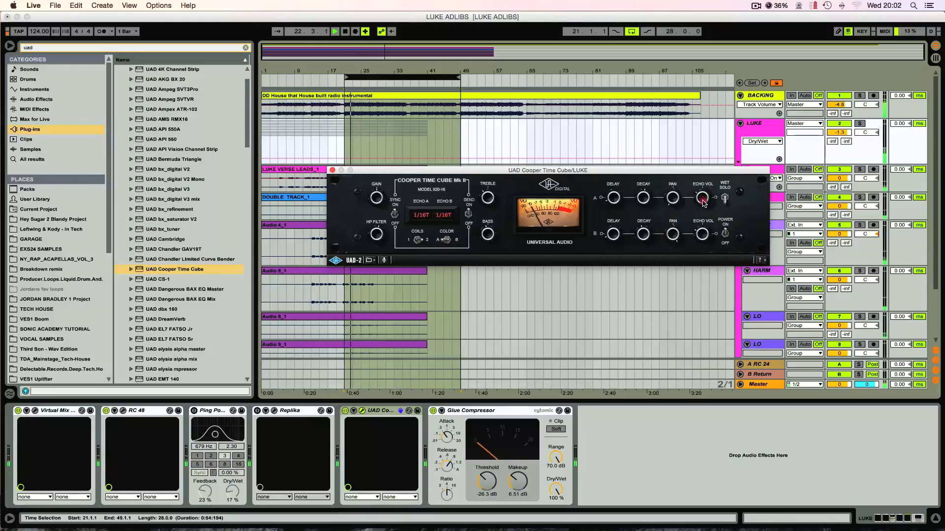
{"action": "left_click", "coordinate": [702, 236]}
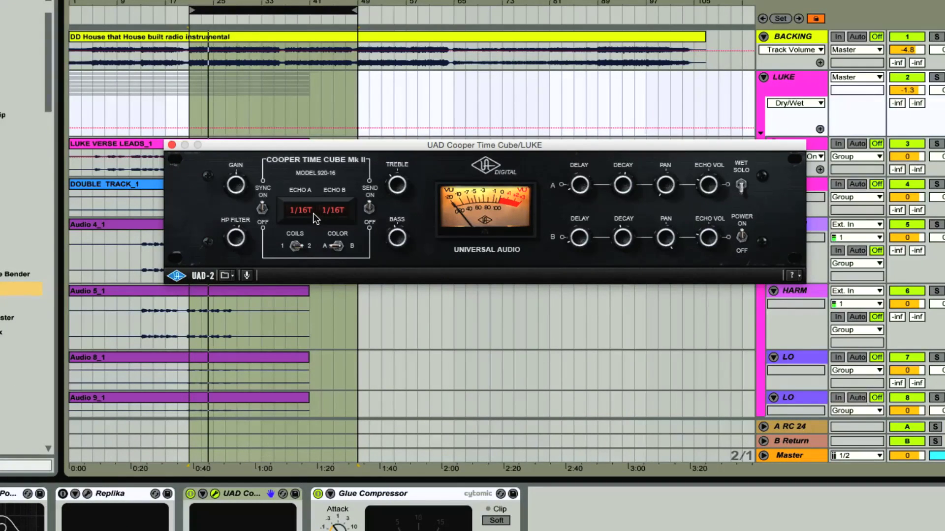
Toggle the Cooper Time Cube's tempo sync off and back on to compare millisecond and note-value delay times
{"action": "left_click", "coordinate": [262, 208]}
{"action": "left_click", "coordinate": [262, 209]}
{"action": "left_click", "coordinate": [262, 209]}
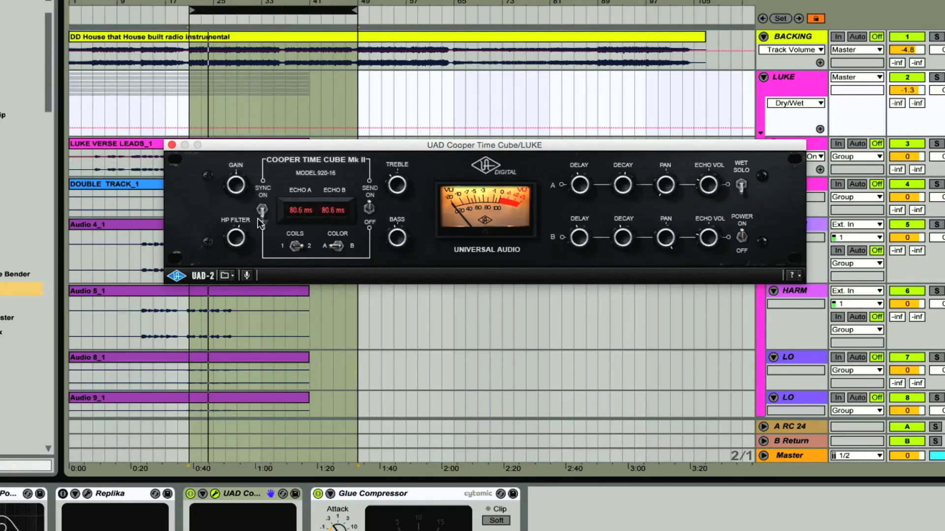
{"action": "left_click", "coordinate": [262, 211]}
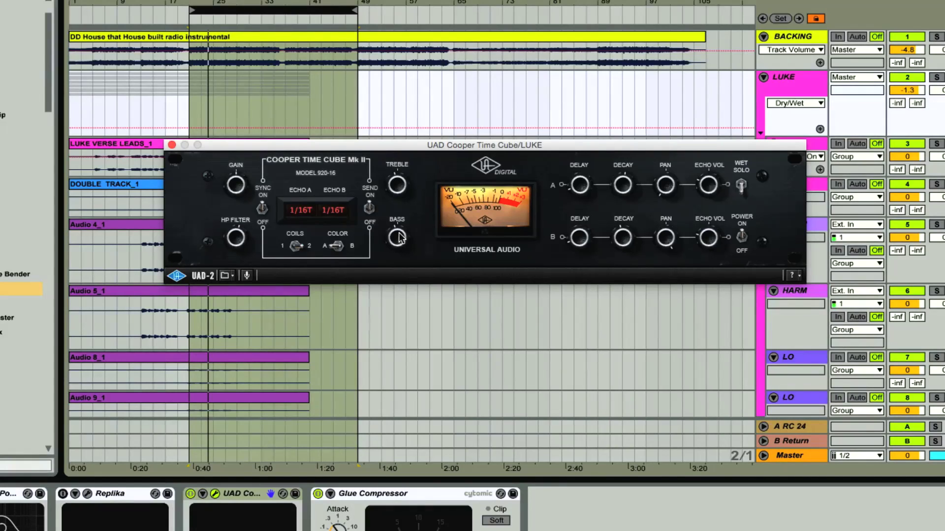
Set the Cooper Time Cube's Echo A delay to 1/16 and Echo B to 1/32D, and close its window
{"action": "left_click_drag", "start_coordinate": [582, 188], "coordinate": [581, 183]}
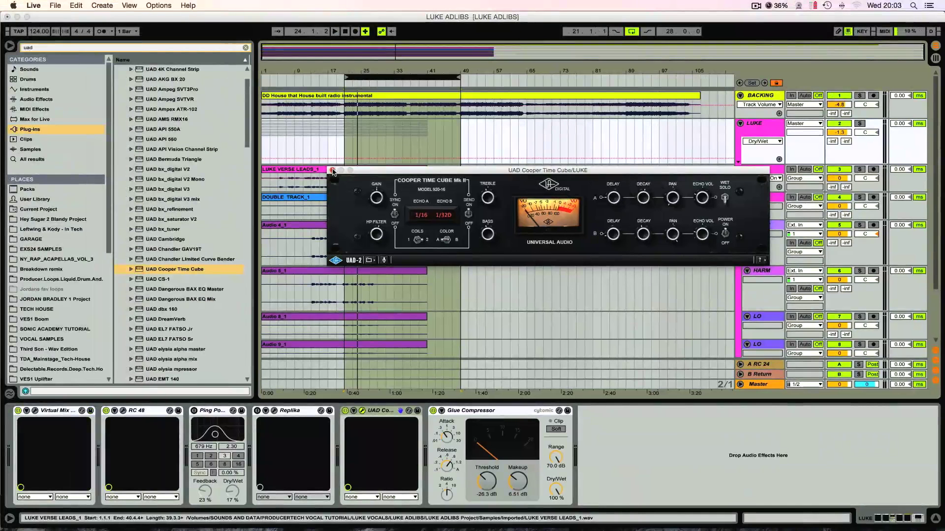
{"action": "left_click", "coordinate": [332, 171]}
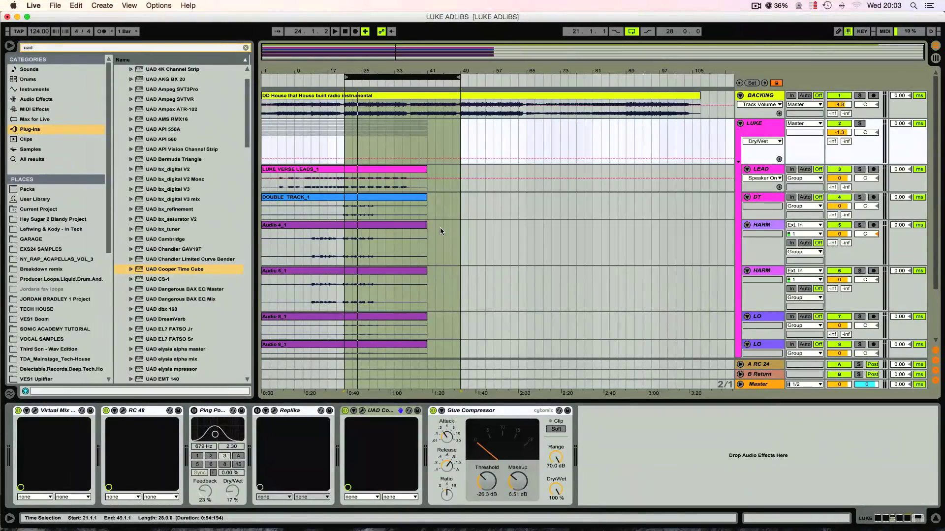